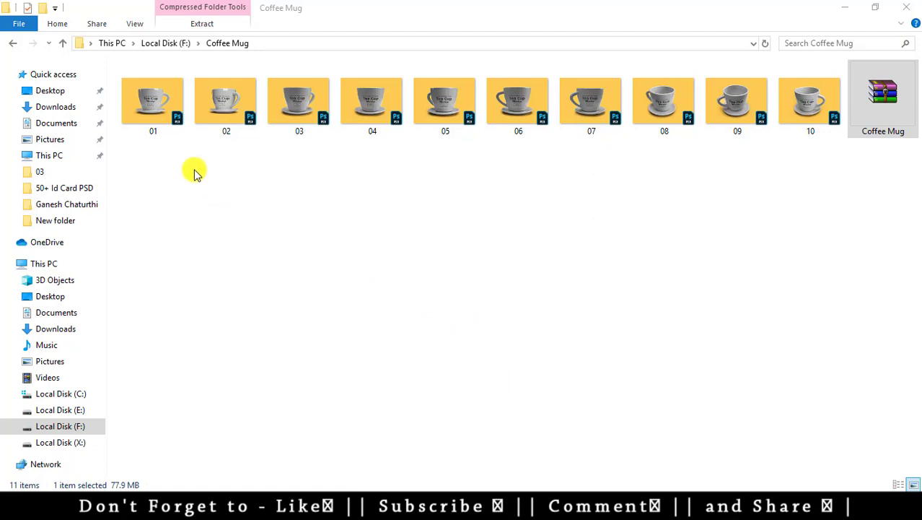
- Preview mockup 01 from the Coffee Mug folder in the default photo viewer
double_click(154, 109)
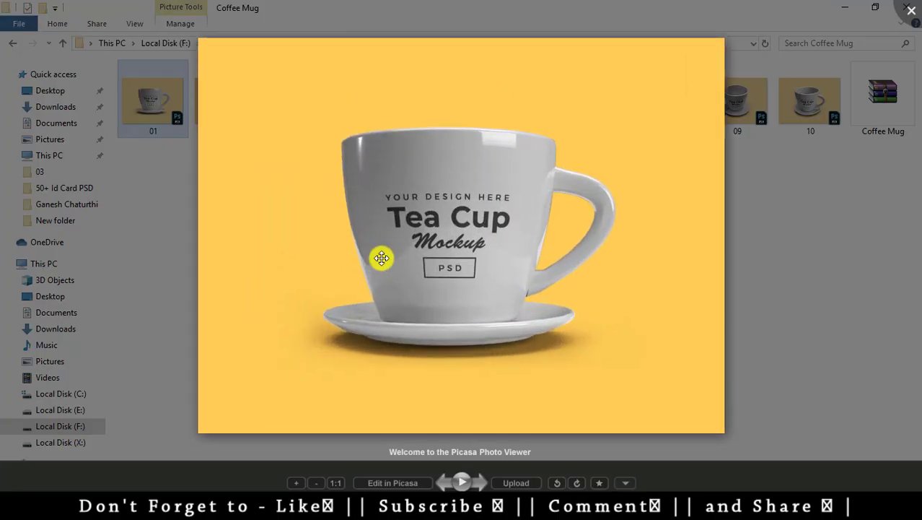
- Page through the tea cup mockups up to 10.psd, then close the Picasa preview
scroll(381, 258, "down", 1)
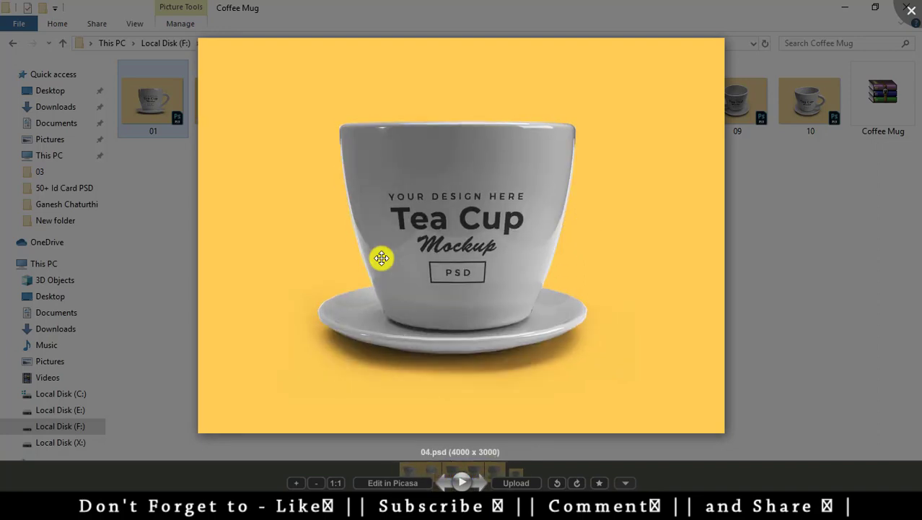
scroll(382, 257, "down", 1)
scroll(382, 258, "down", 1)
scroll(382, 258, "down", 1)
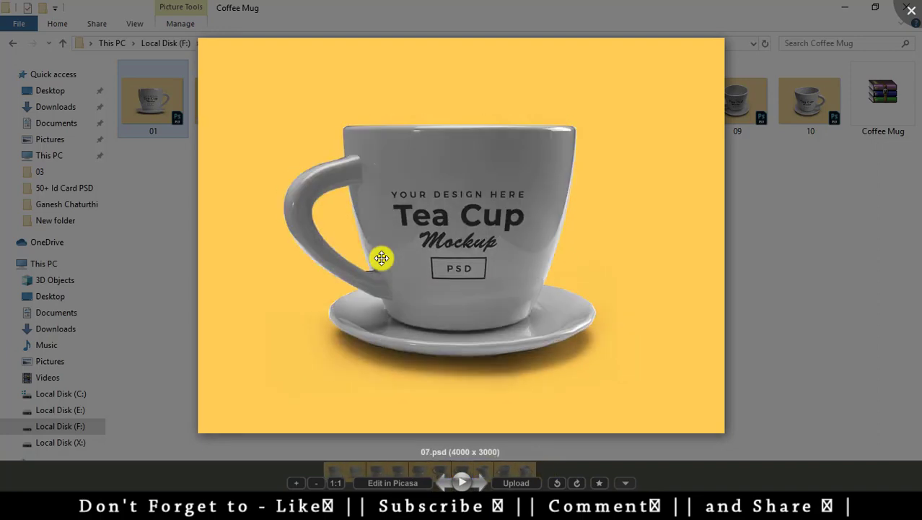
scroll(382, 257, "down", 1)
scroll(382, 258, "down", 1)
scroll(382, 257, "down", 1)
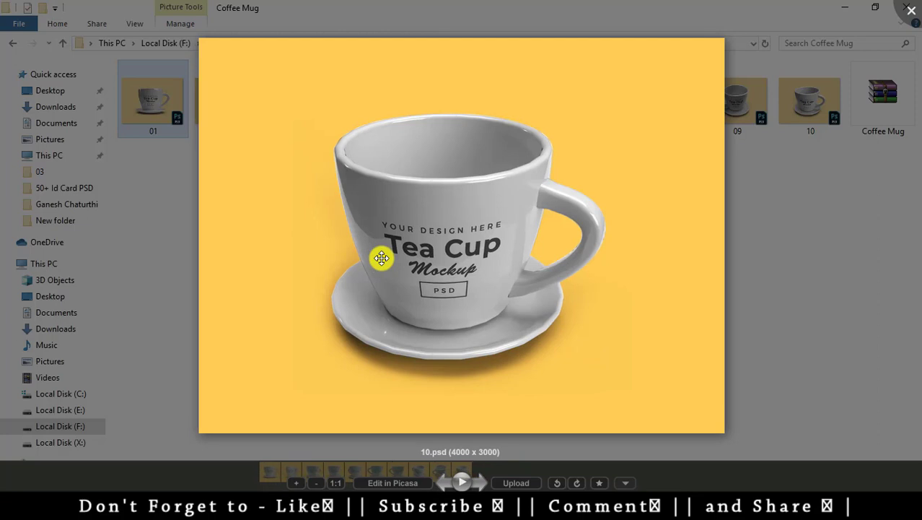
left_click(910, 14)
left_click(145, 99)
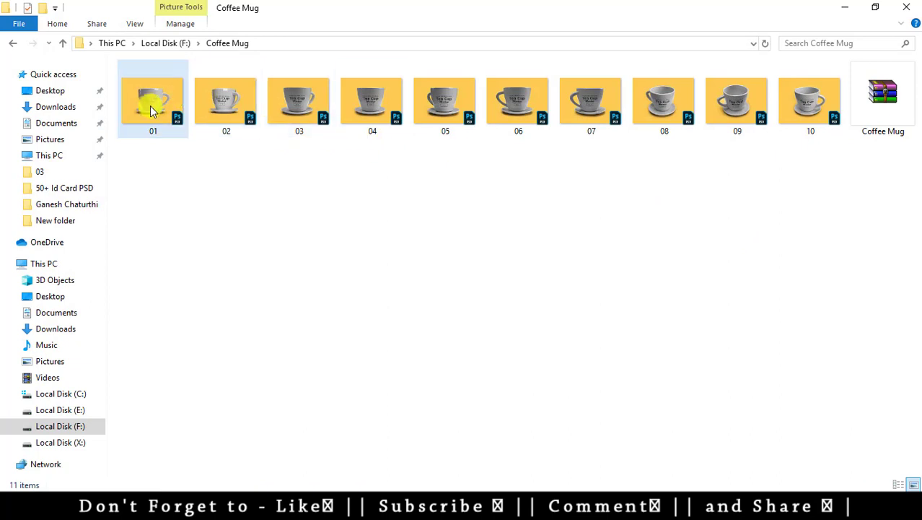
left_click(796, 112, "shift")
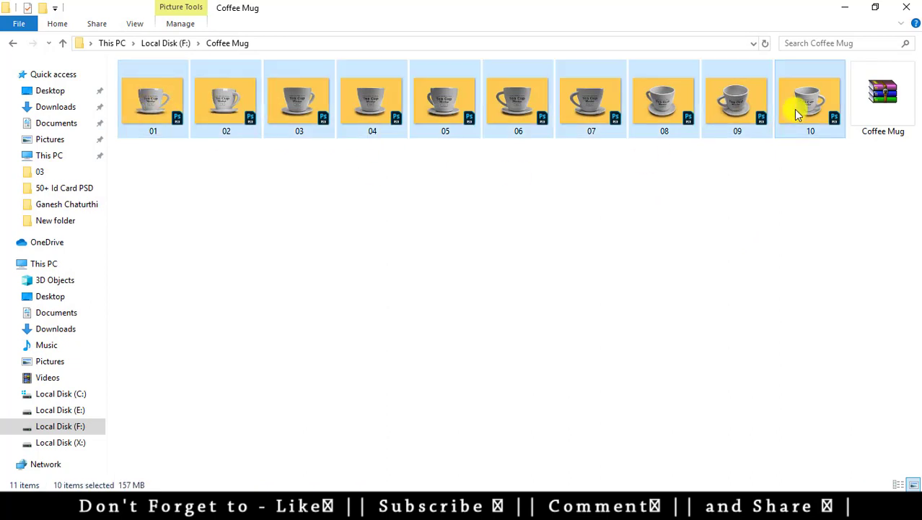
right_click(796, 113)
left_click(757, 364)
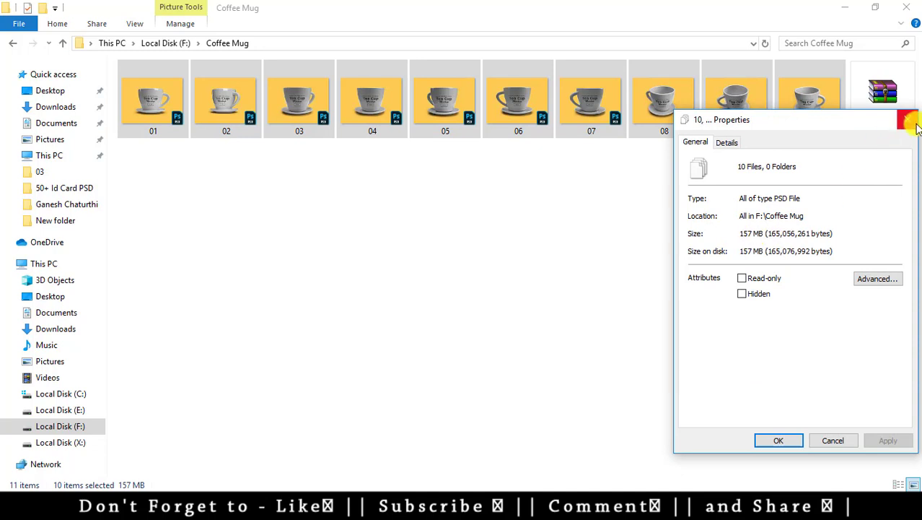
left_click(908, 119)
left_click(876, 109)
right_click(877, 111)
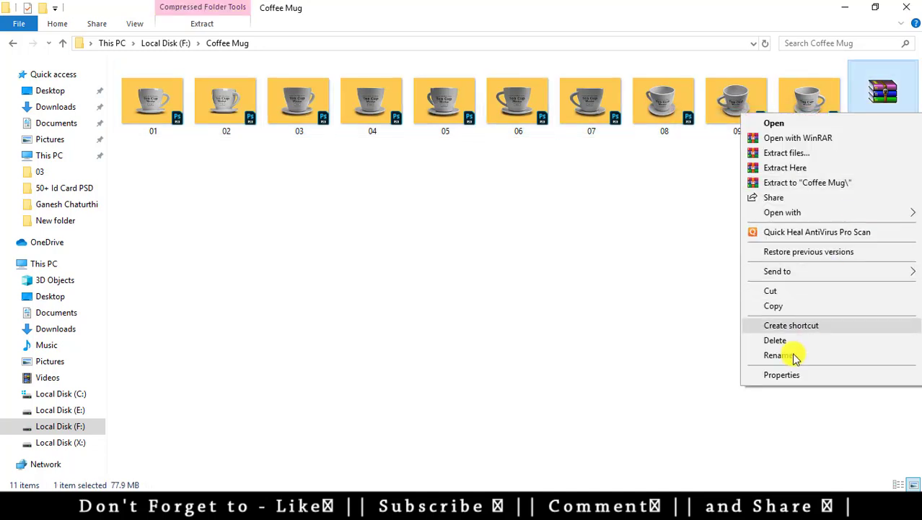
left_click(791, 375)
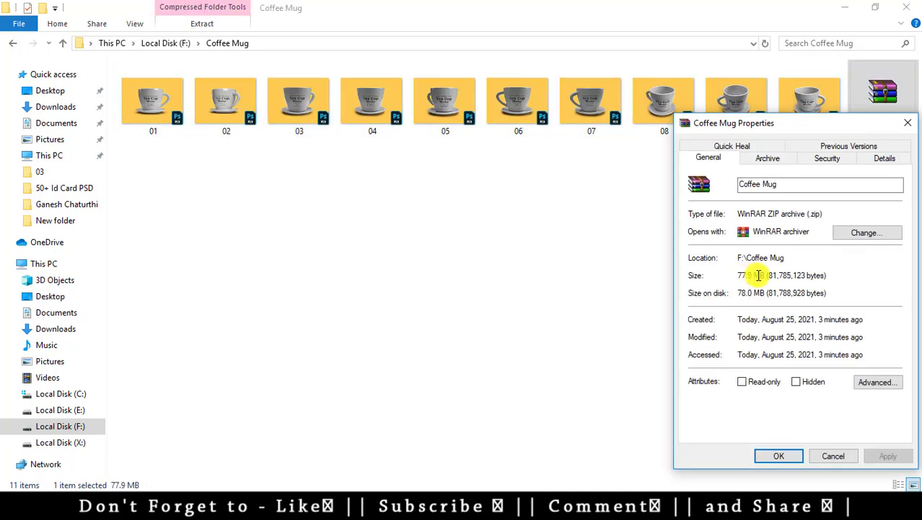
left_click(908, 122)
left_click(682, 198)
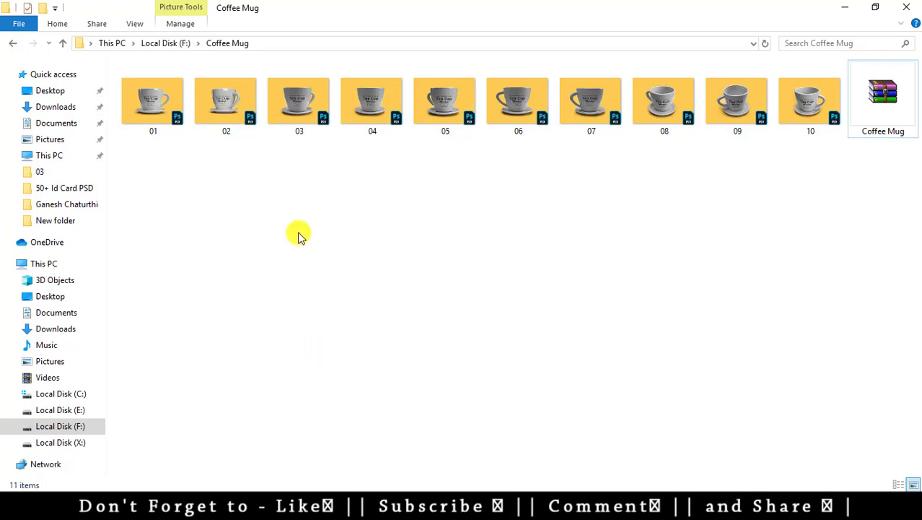
- Open 01.psd in Photoshop and open its Your Design.psb smart object with text layers updated
left_click_drag(142, 102, 318, 301)
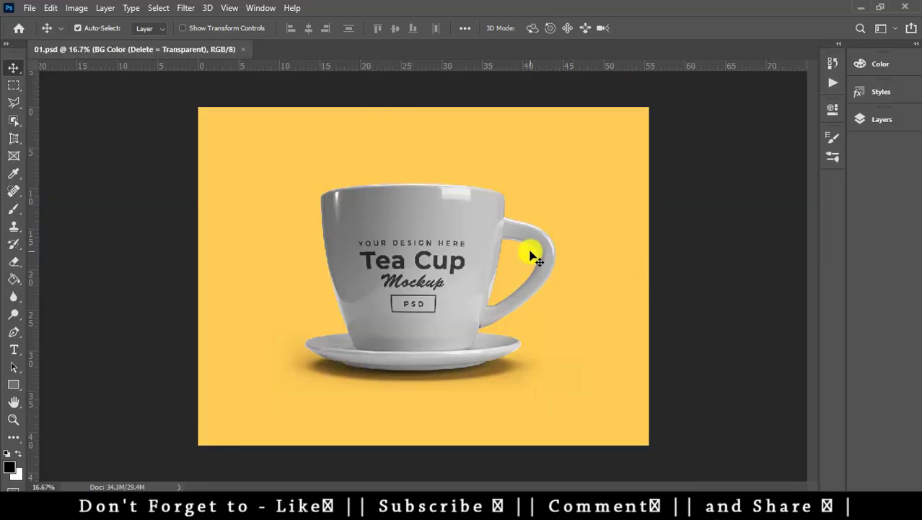
key("ctrl+plus")
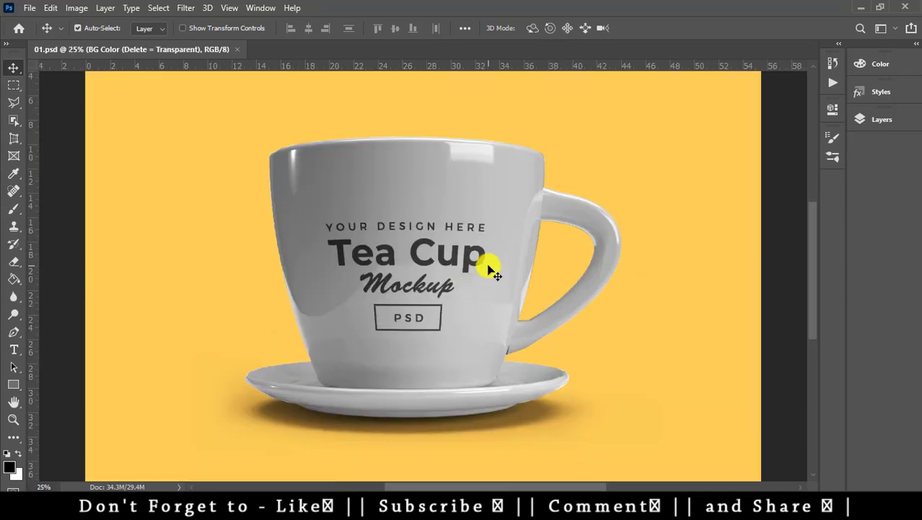
key("F7")
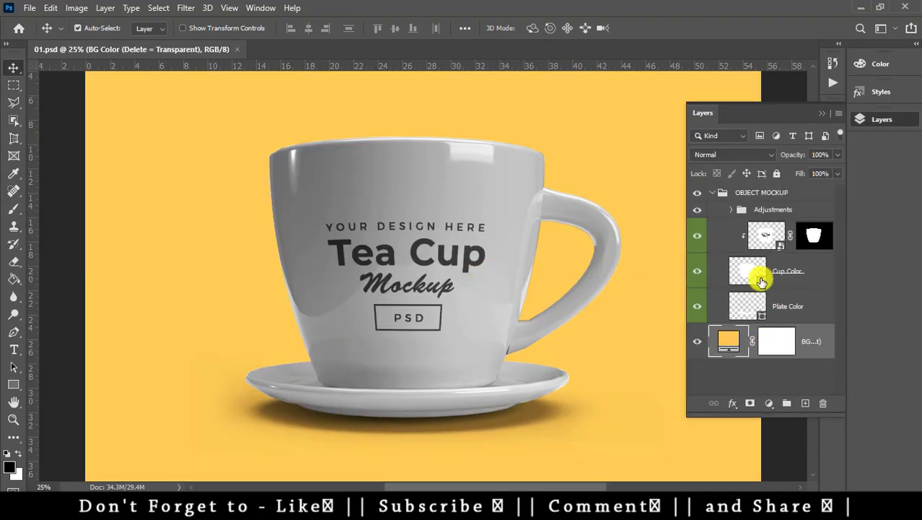
double_click(782, 246)
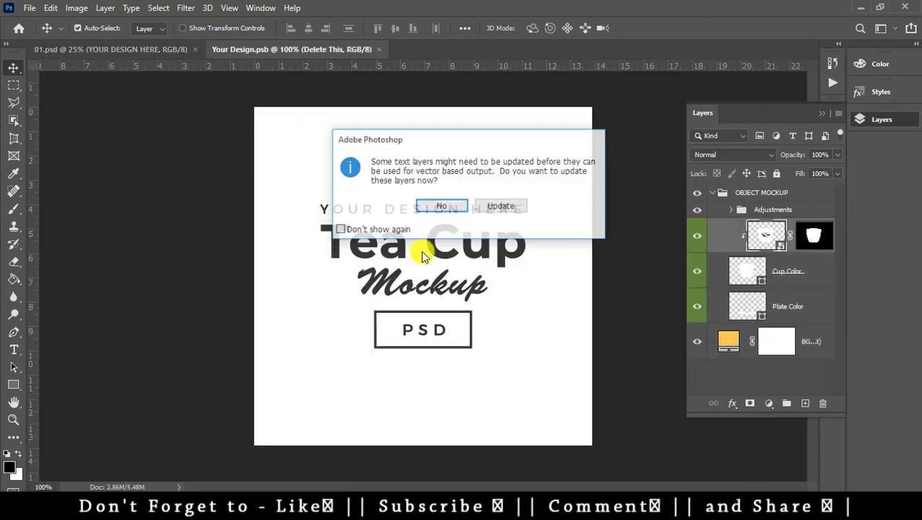
left_click(503, 208)
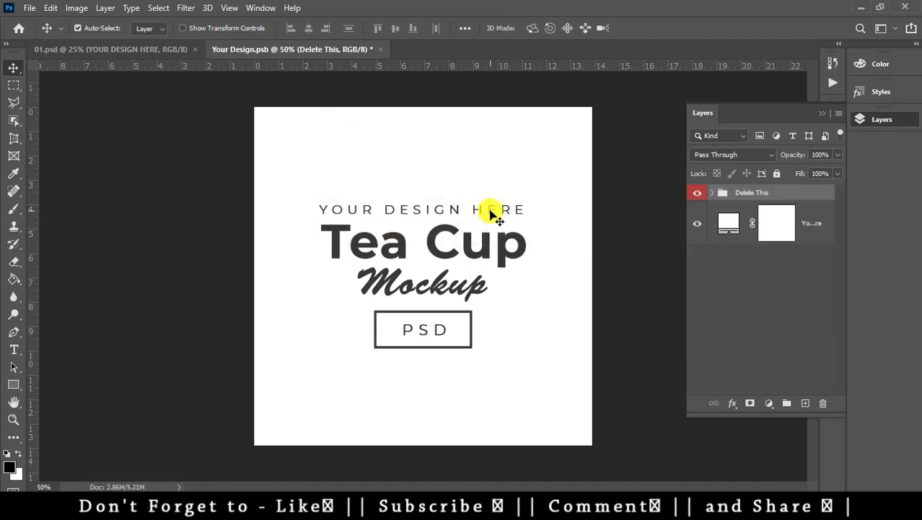
- Hide the YOUR DESIGN HERE text layer
right_click(486, 212)
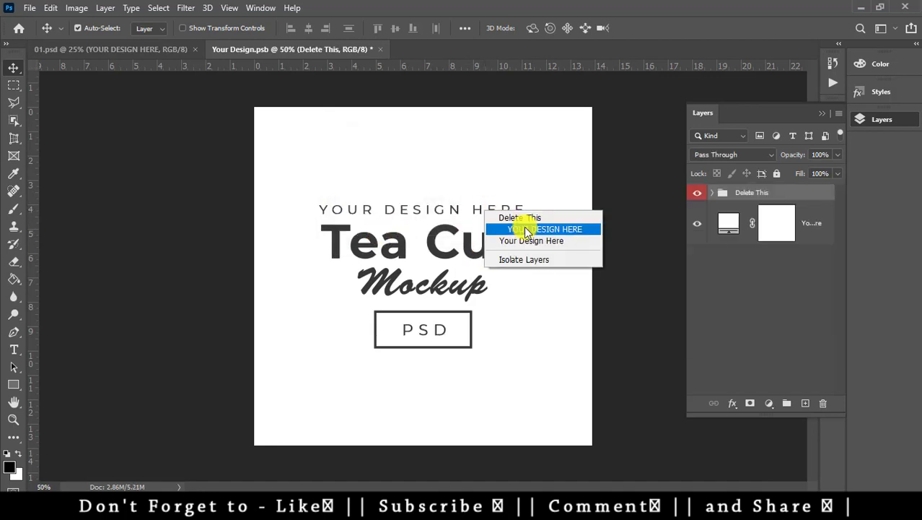
left_click(525, 229)
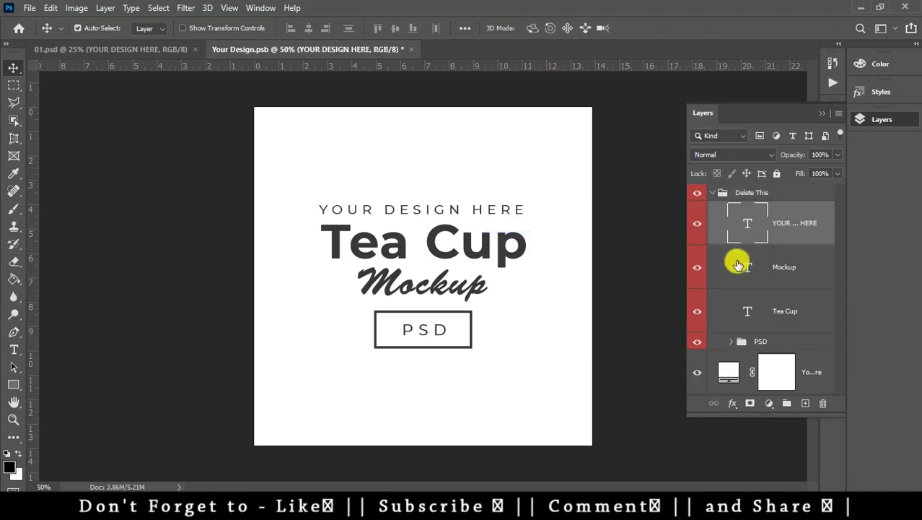
left_click(696, 223)
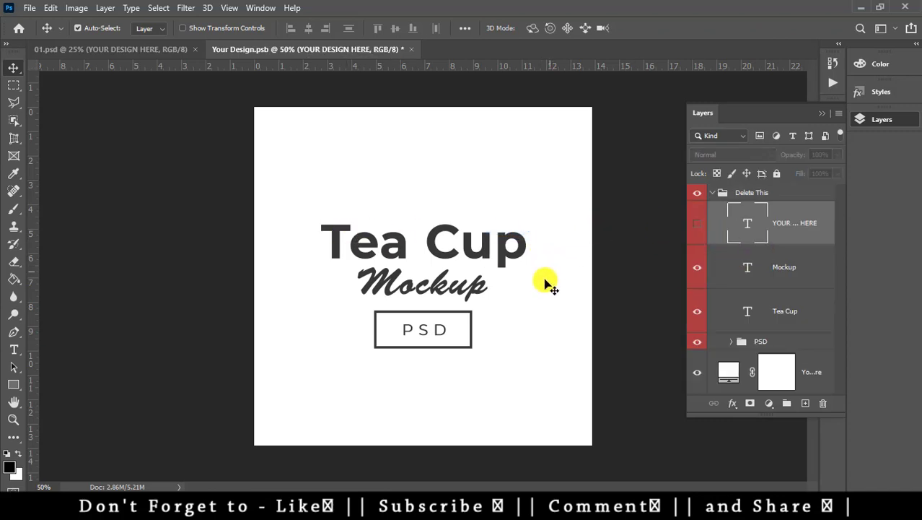
- Replace the Tea Cup title with 'Nitesh GFX'
key("t")
left_click(525, 249)
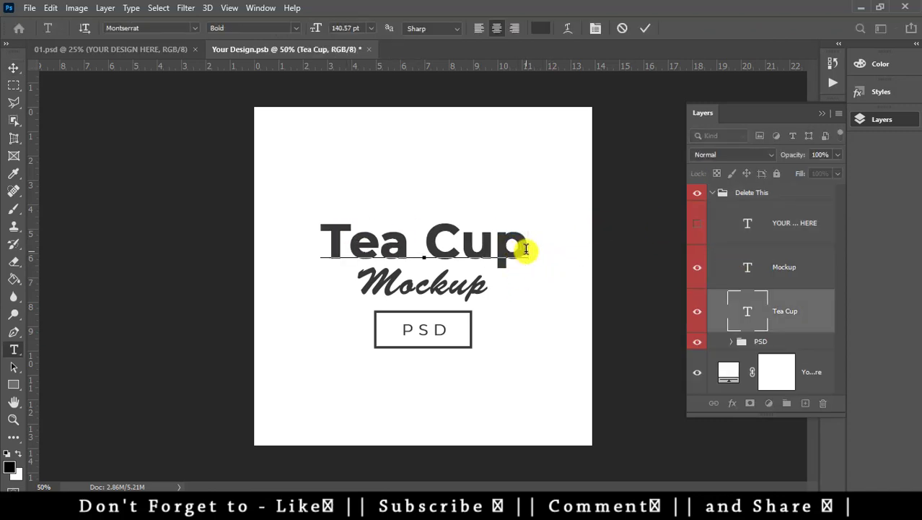
key("BackSpace")
key("BackSpace")
key("BackSpace")
key("BackSpace")
key("BackSpace")
key("BackSpace")
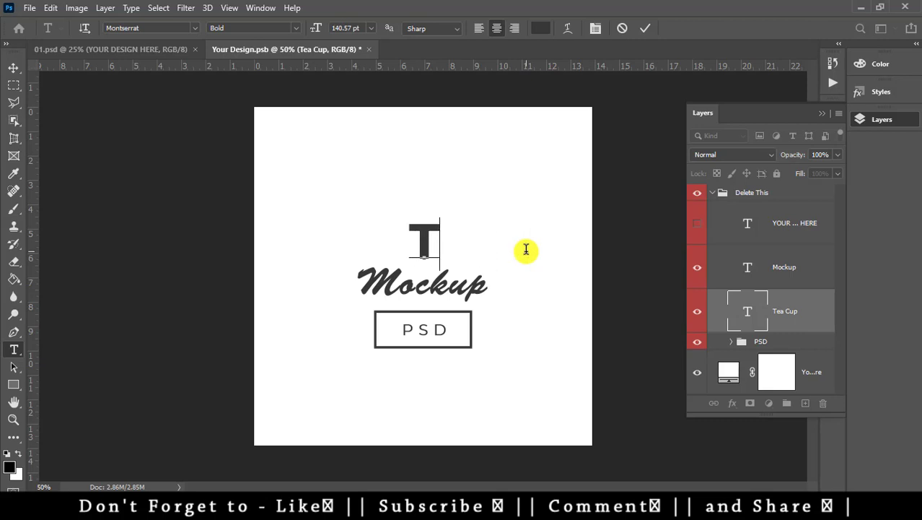
type("N")
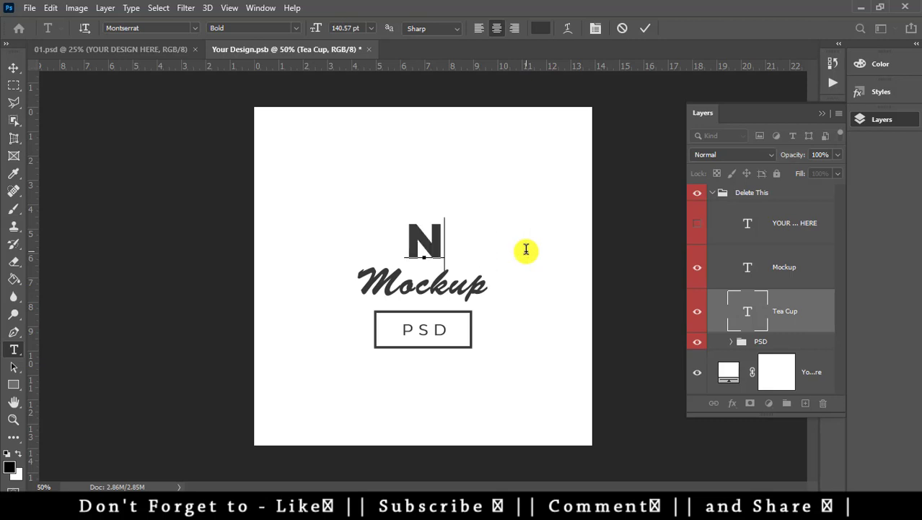
type("ite")
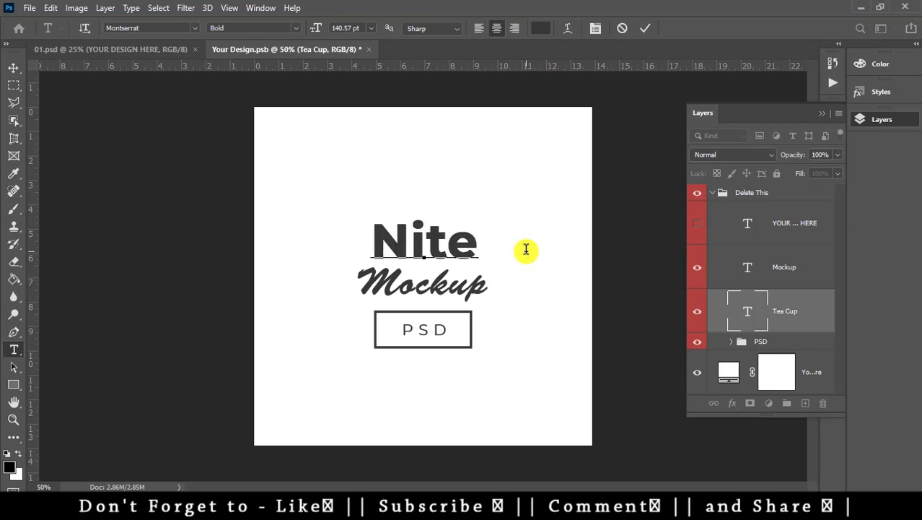
type("sh GF")
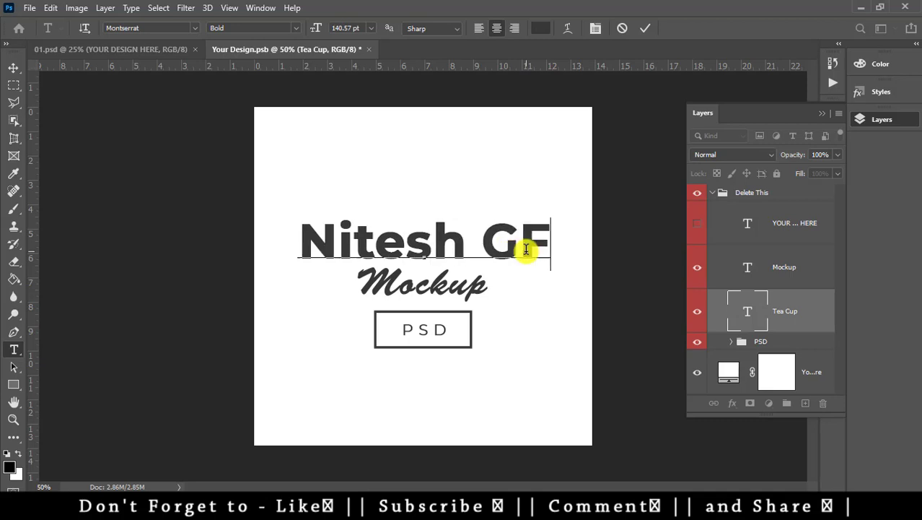
type("X")
key("ctrl+Return")
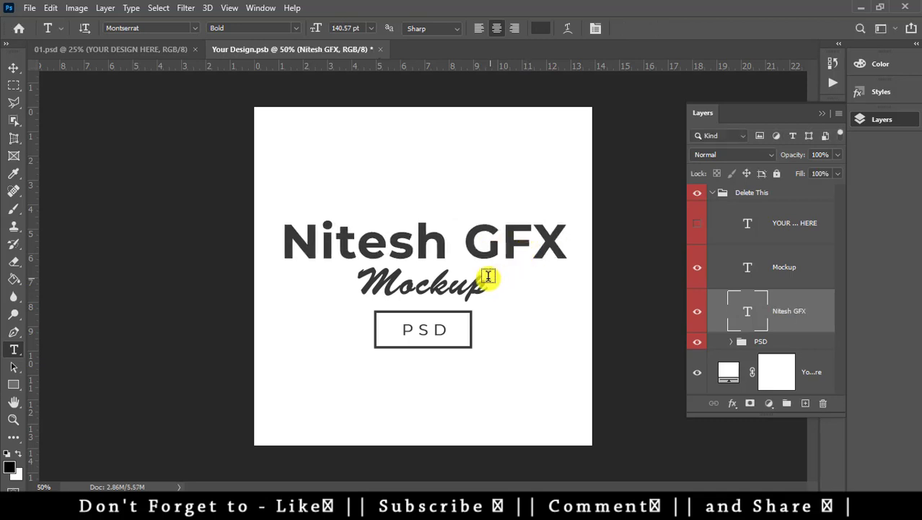
- Change the script word Mockup to 'Youtube'
left_click(483, 286)
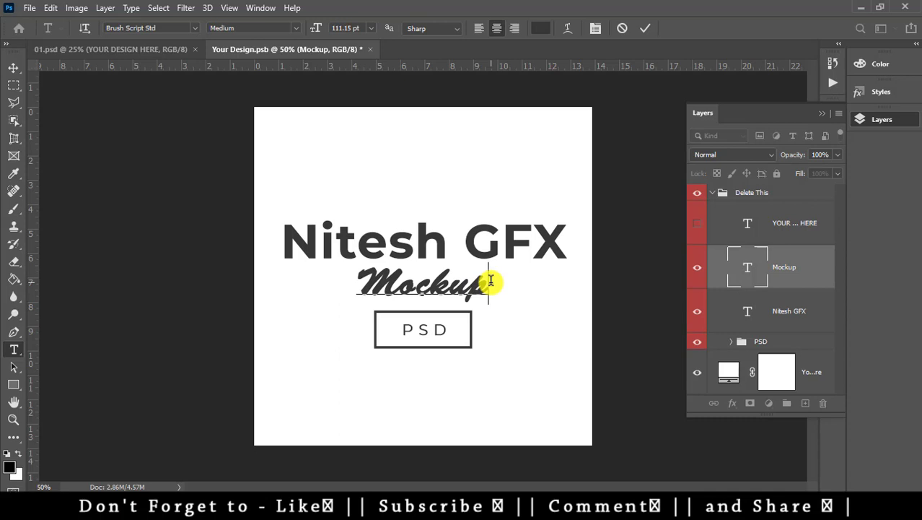
key("BackSpace")
key("BackSpace")
key("BackSpace")
key("BackSpace")
key("BackSpace")
key("BackSpace")
type("Y")
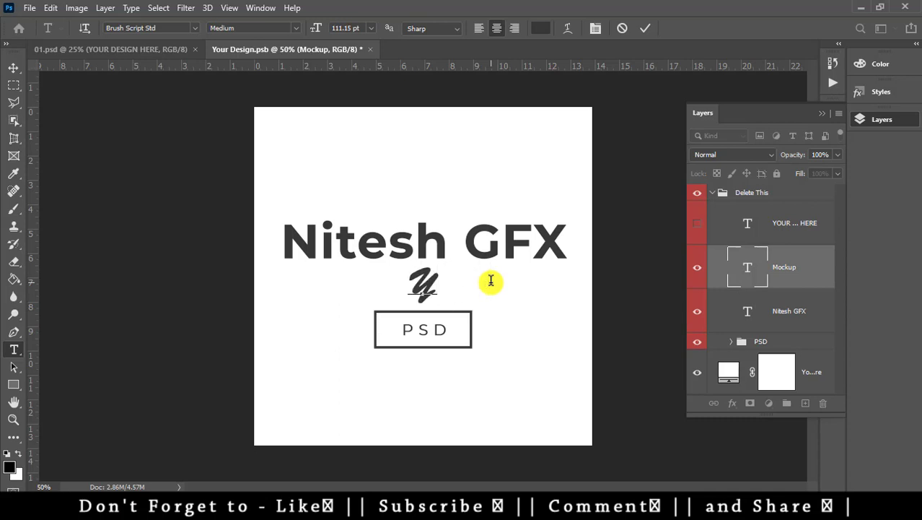
type("outub")
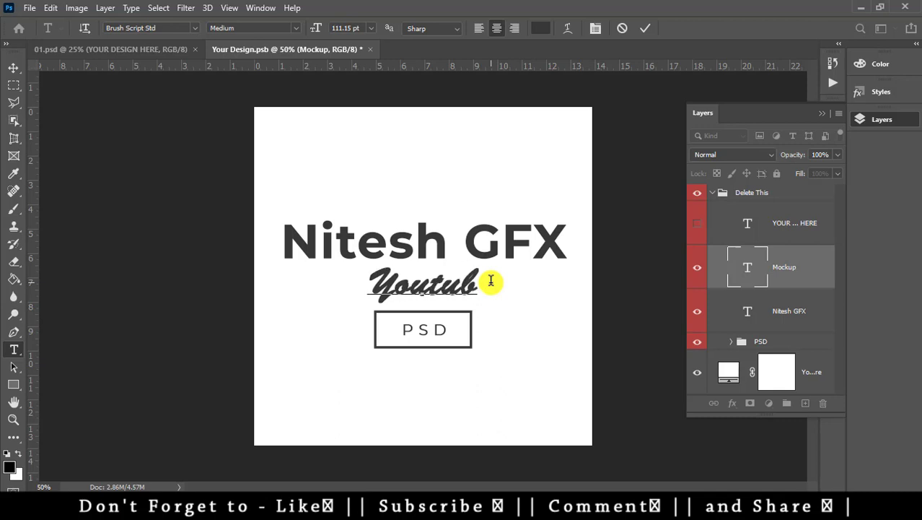
type("e")
key("ctrl+Return")
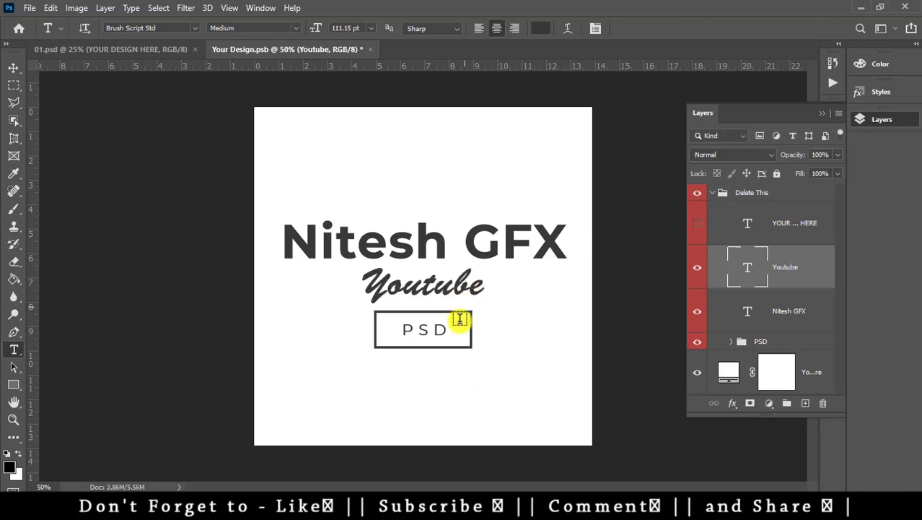
- Scale the boxed Channel text down to about 93% so it fits the frame
left_click(442, 331)
type("Channel")
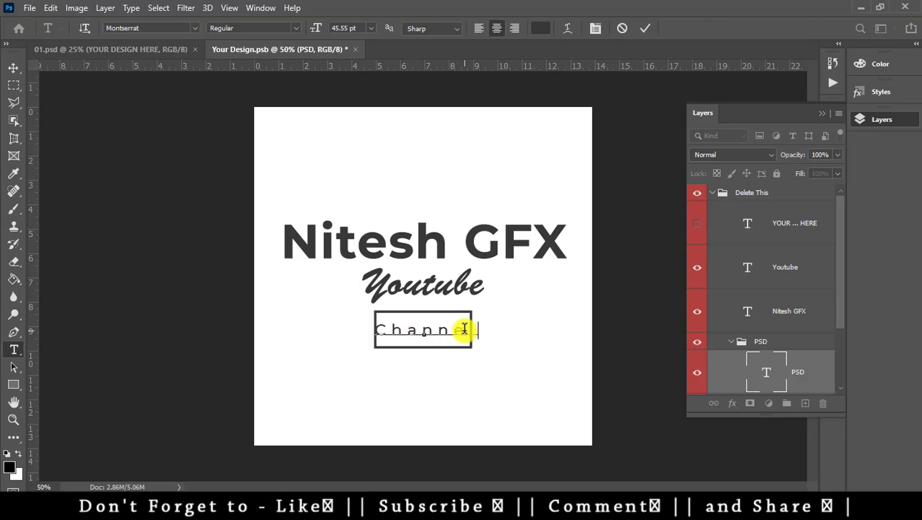
key("ctrl+Return")
key("ctrl+t")
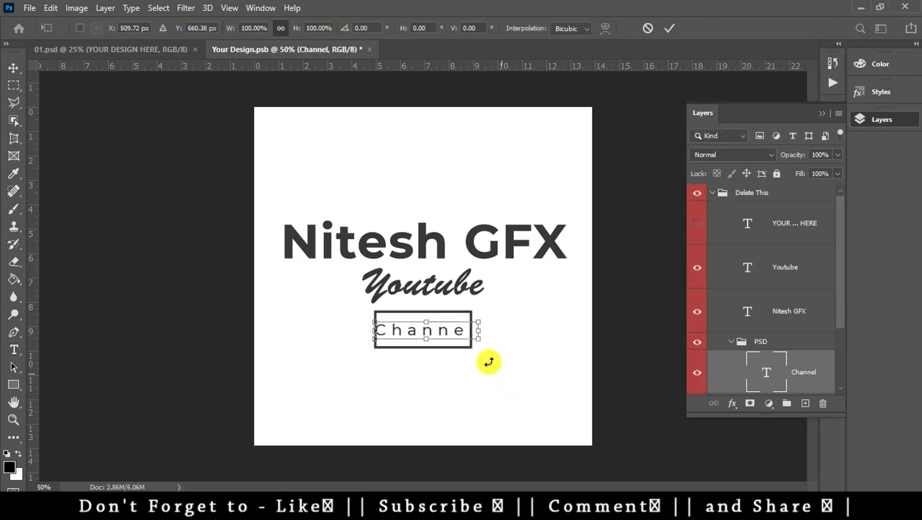
left_click_drag(477, 330, 473, 330)
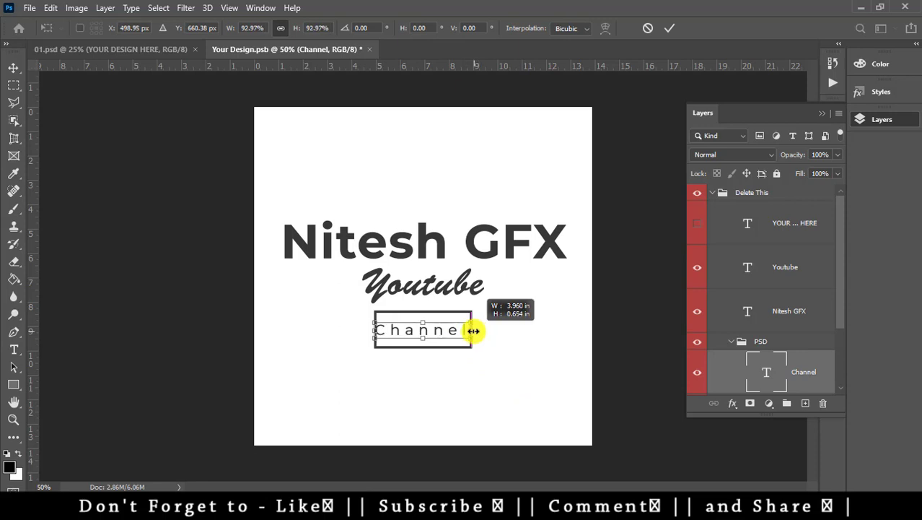
key("Return")
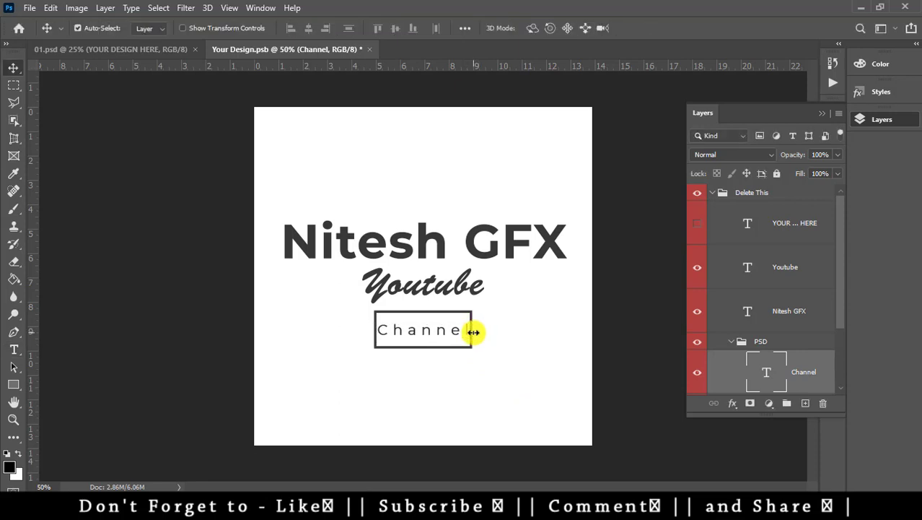
- Save and close Your Design.psb, then zoom to check the cup's new text
left_click(370, 49)
left_click(398, 197)
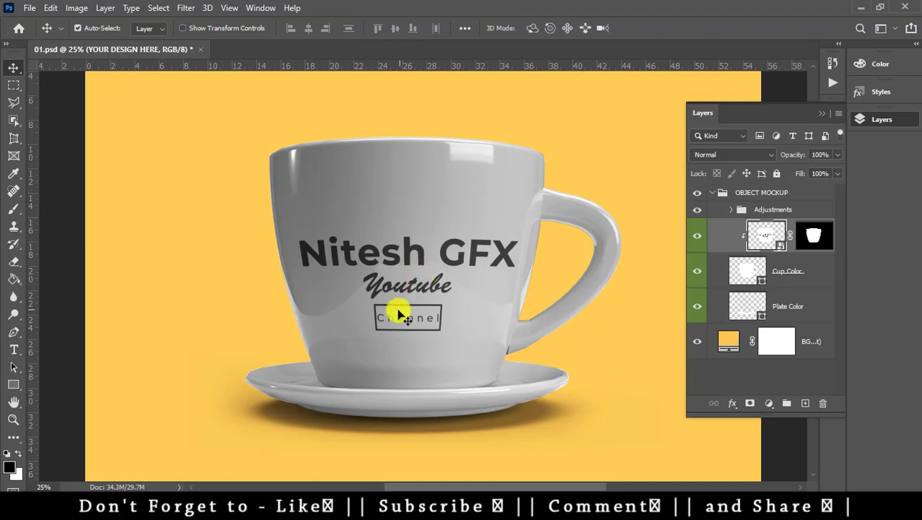
key("ctrl+plus")
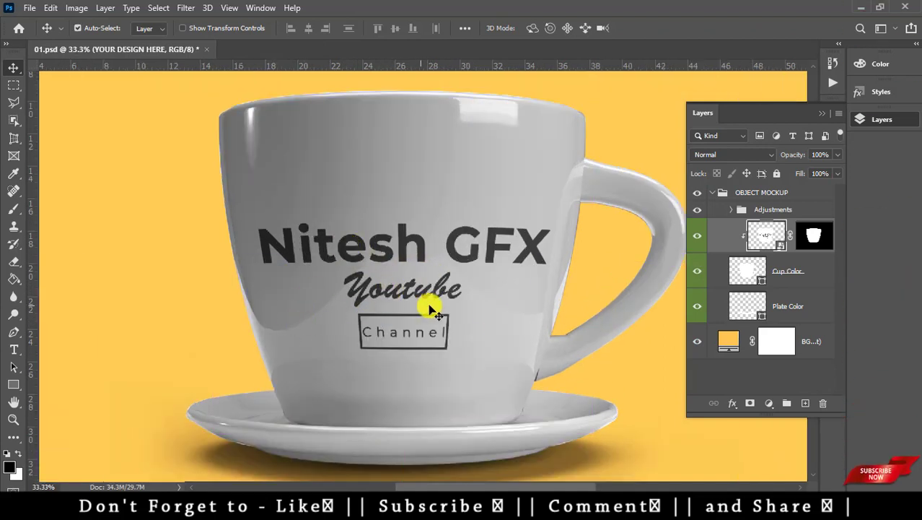
key("ctrl+minus")
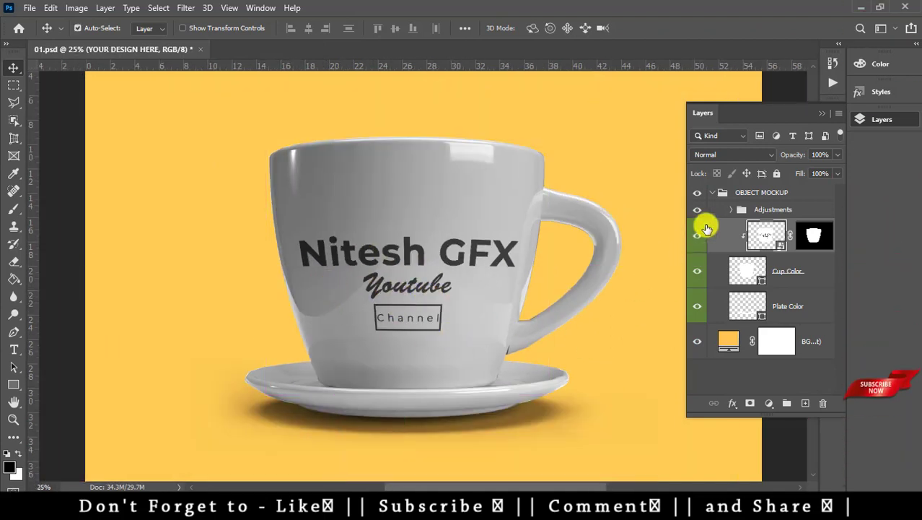
- Set the Cup Color fill to dark red 9a3535
double_click(760, 280)
mouse_move(137, 202)
left_mouse_down()
mouse_move(150, 167)
mouse_move(113, 118)
mouse_move(123, 165)
mouse_move(127, 142)
left_mouse_up()
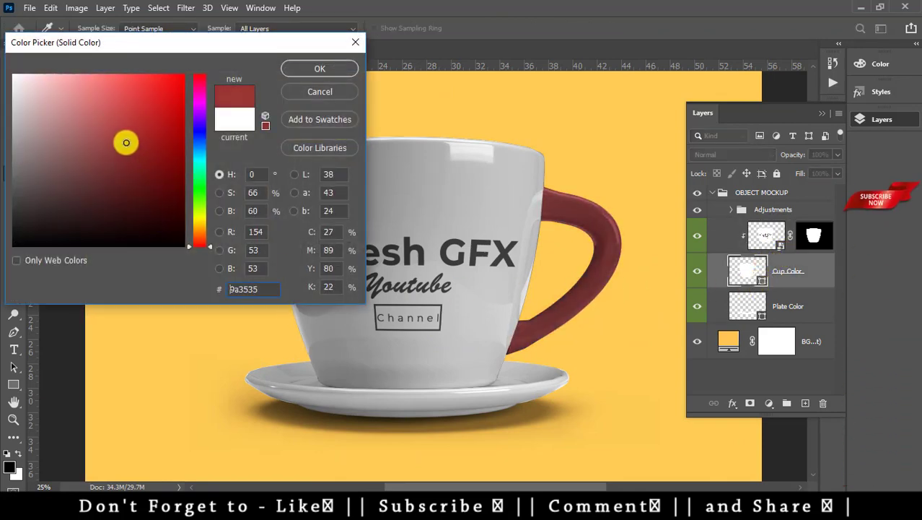
left_click(126, 142)
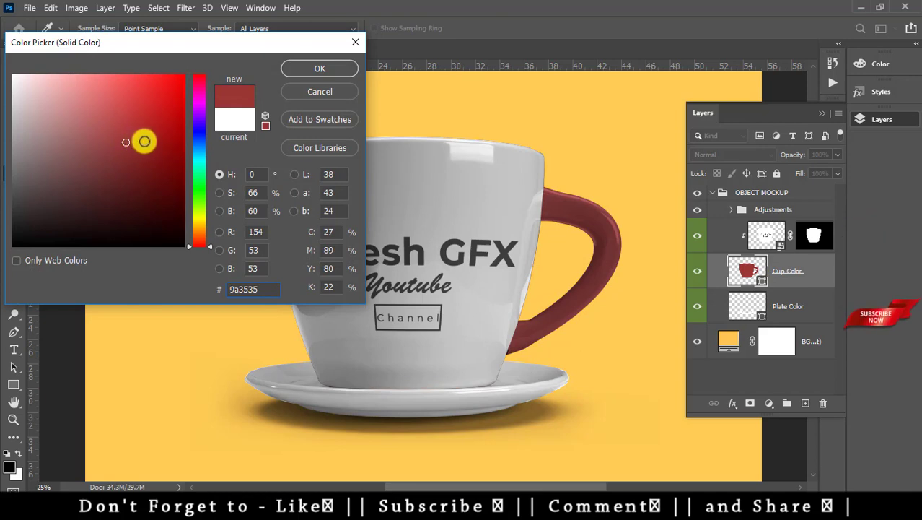
left_click(329, 68)
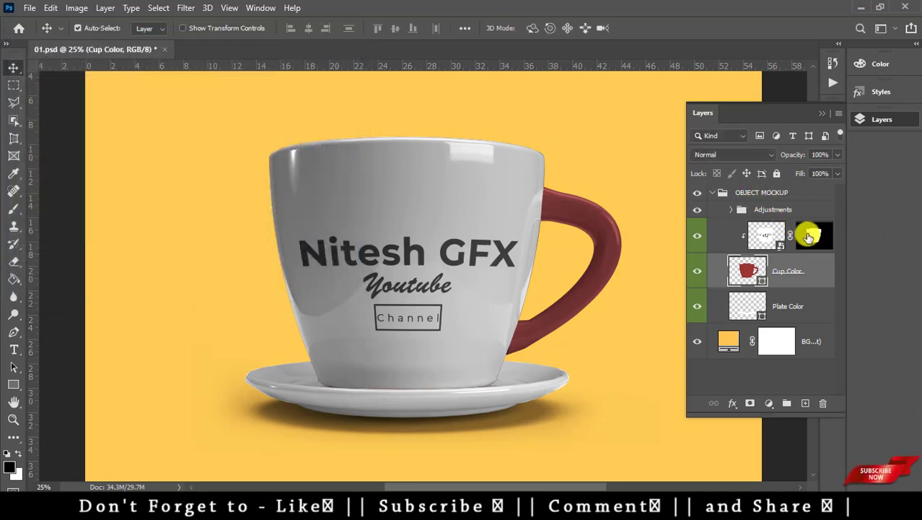
- Open and close the design layer mask's properties
left_click(814, 238)
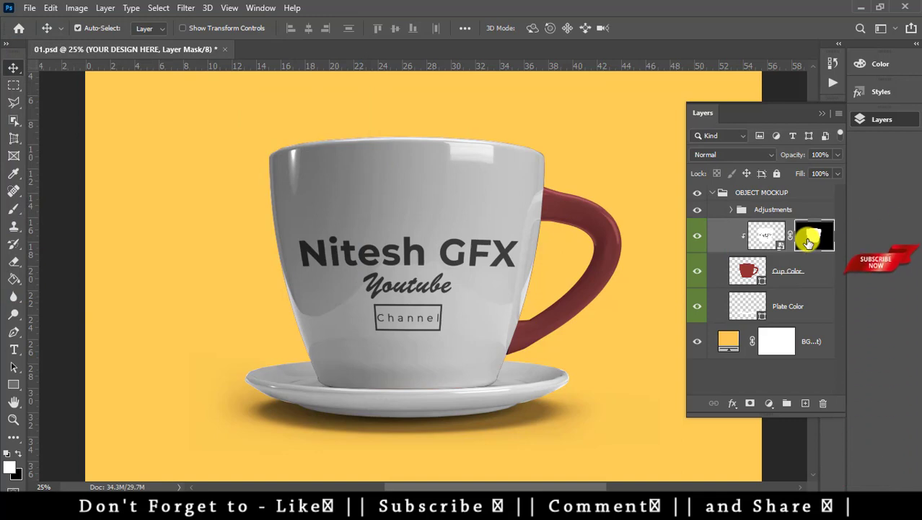
double_click(810, 238)
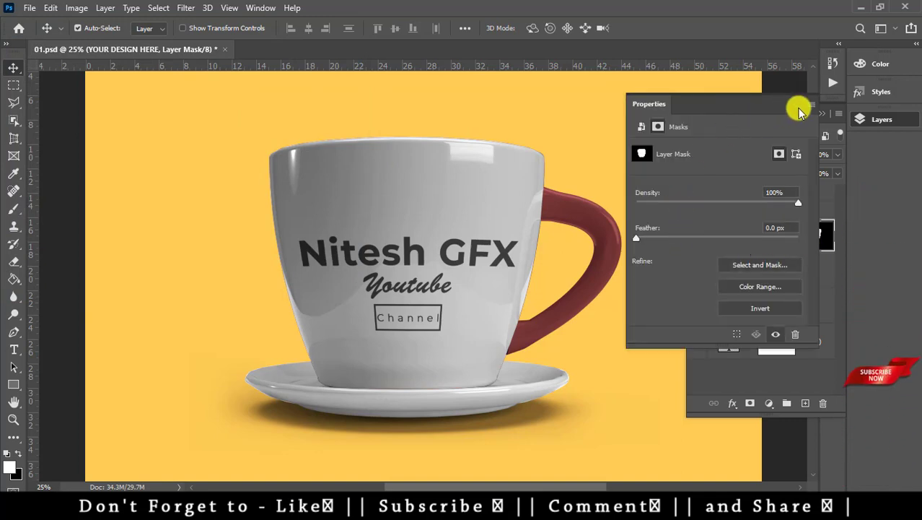
left_click(794, 104)
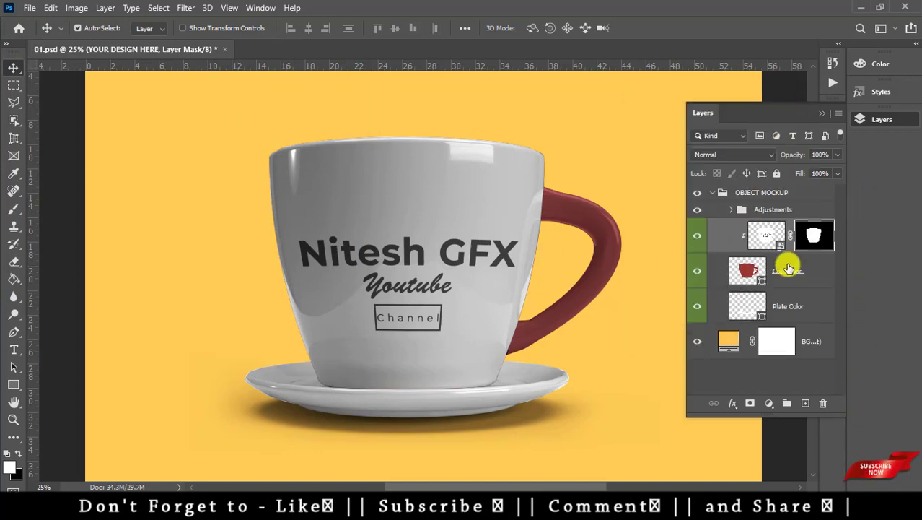
- Test the Cup Color layer order, leaving it beneath the design layer
left_click(758, 280)
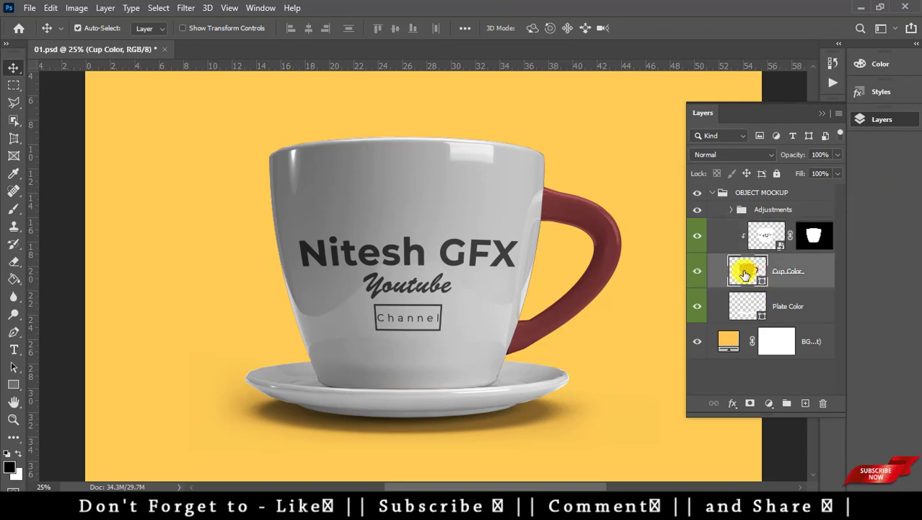
left_click(698, 269)
left_click(698, 269)
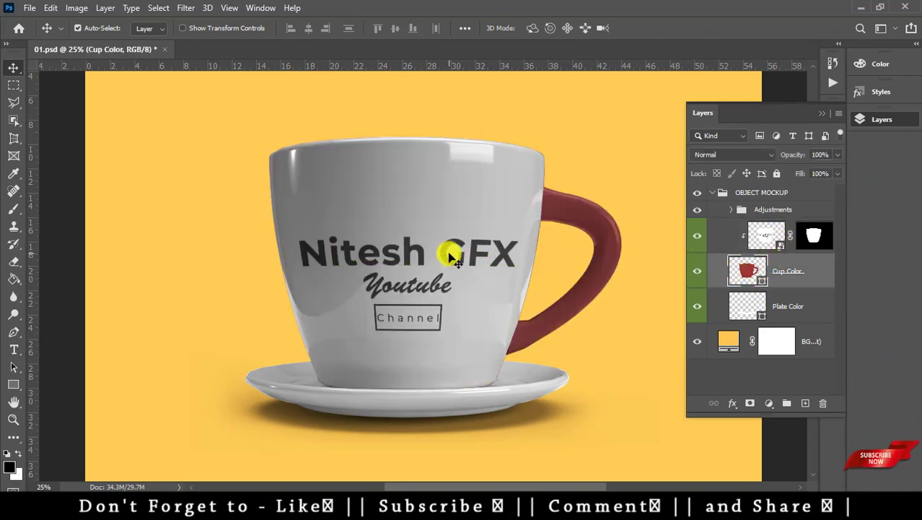
key("ctrl+bracketleft")
key("ctrl+bracketleft")
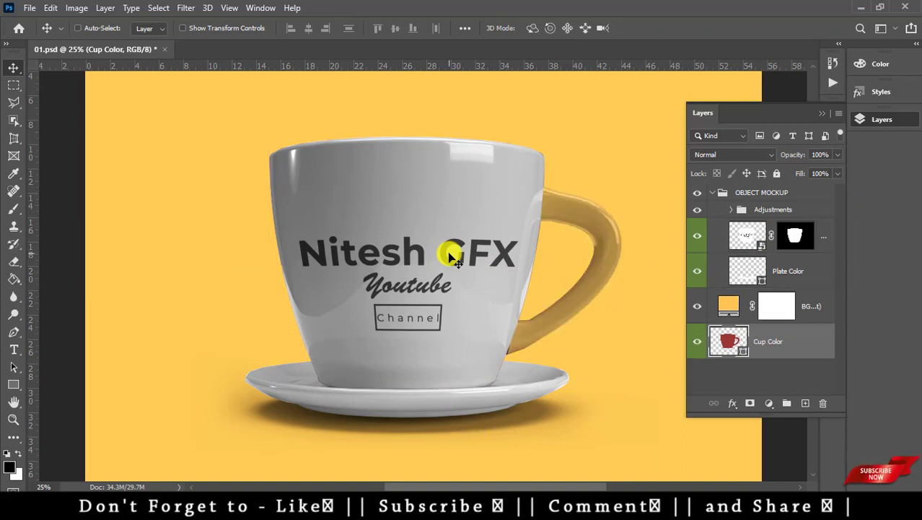
key("ctrl+bracketright")
key("ctrl+bracketright")
key("ctrl+bracketright")
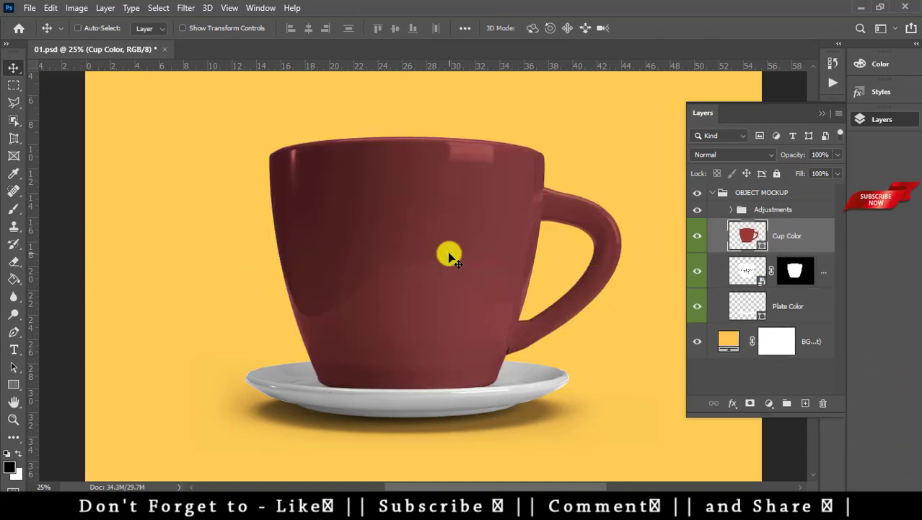
key("ctrl+bracketleft")
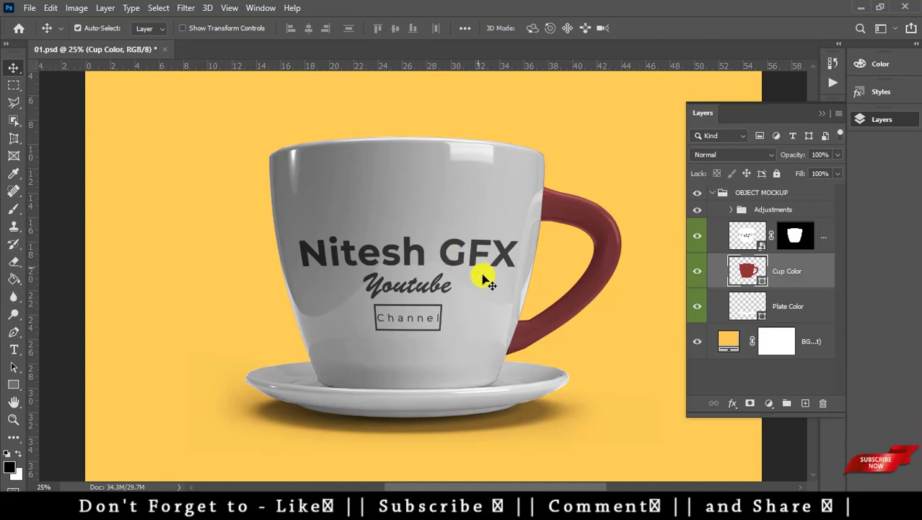
- Select the OBJECT MOCKUP group and set the Plate Color fill to maroon 520707
right_click(402, 392)
left_click(448, 297)
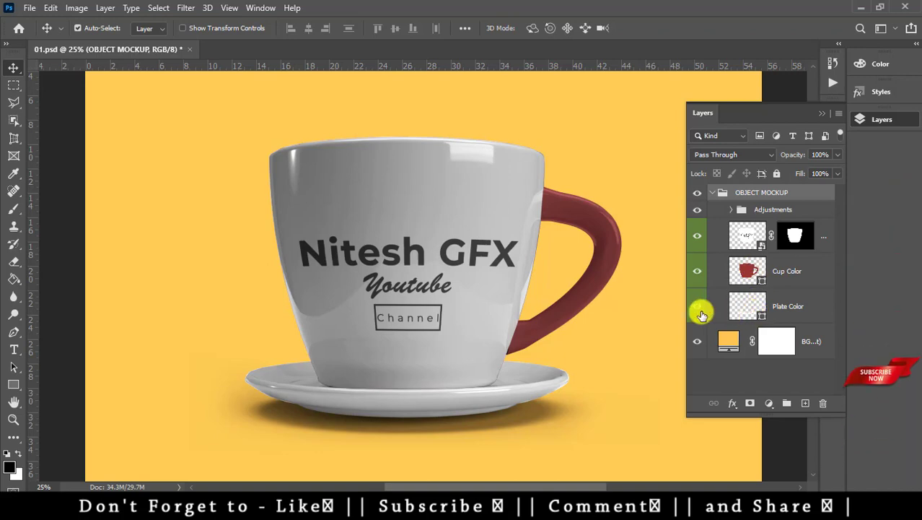
double_click(759, 309)
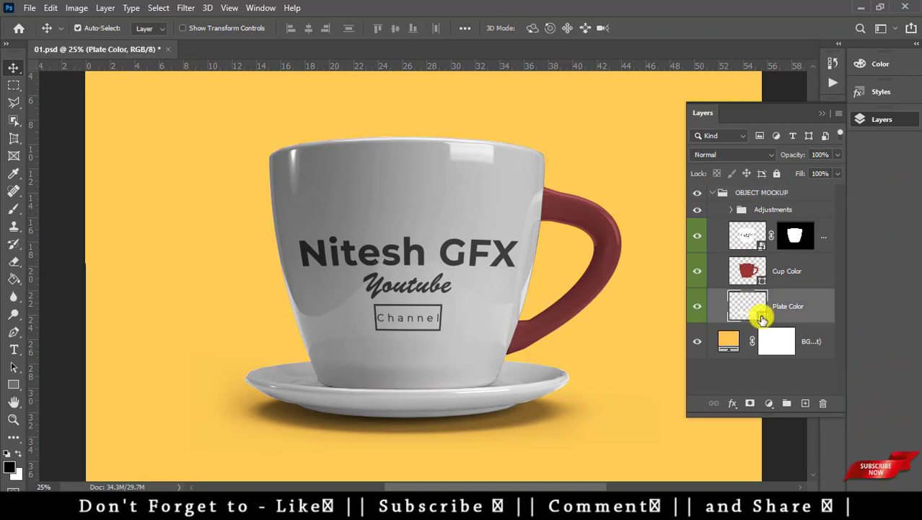
mouse_move(159, 228)
left_mouse_down()
mouse_move(133, 233)
mouse_move(77, 203)
mouse_move(141, 101)
mouse_move(156, 101)
mouse_move(156, 117)
mouse_move(163, 103)
mouse_move(159, 157)
mouse_move(148, 241)
mouse_move(125, 251)
mouse_move(114, 241)
mouse_move(170, 191)
left_mouse_up()
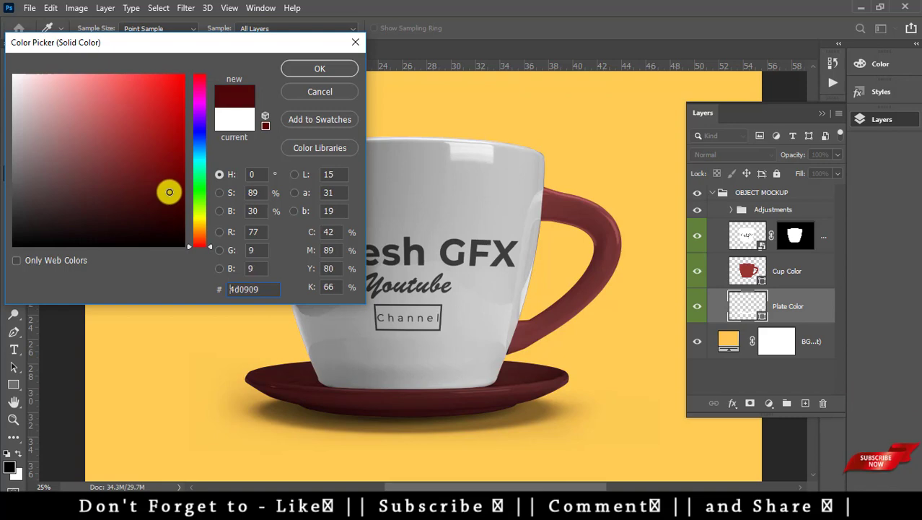
left_click(334, 84)
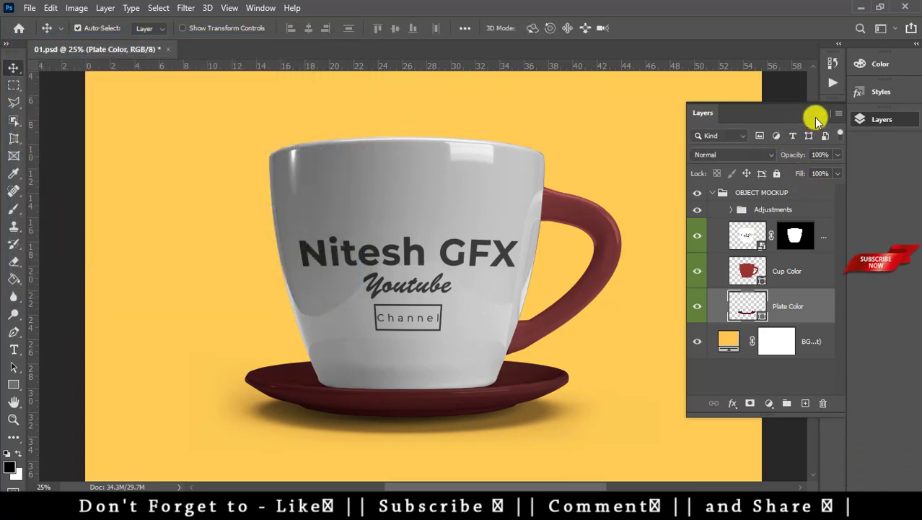
left_click(859, 119)
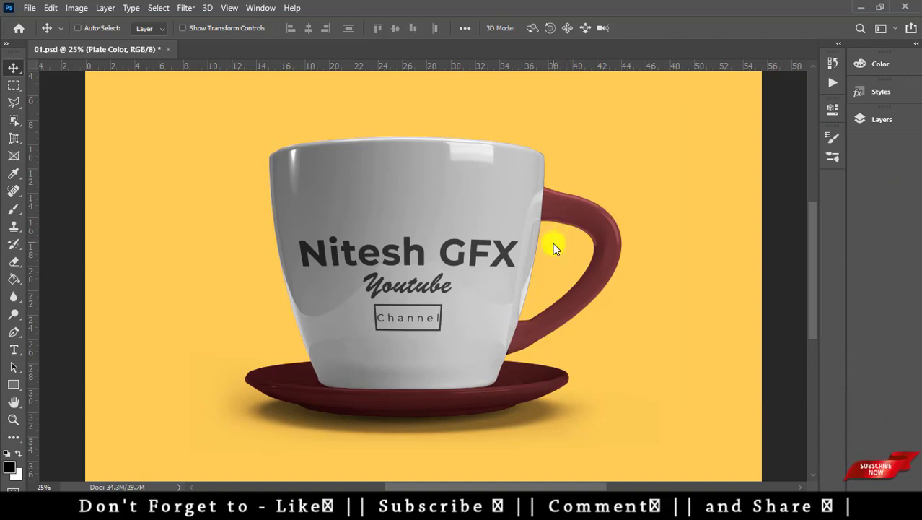
- Save a maximum-quality JPEG copy of the mockup named 01
key("ctrl+shift+s")
left_click(275, 272)
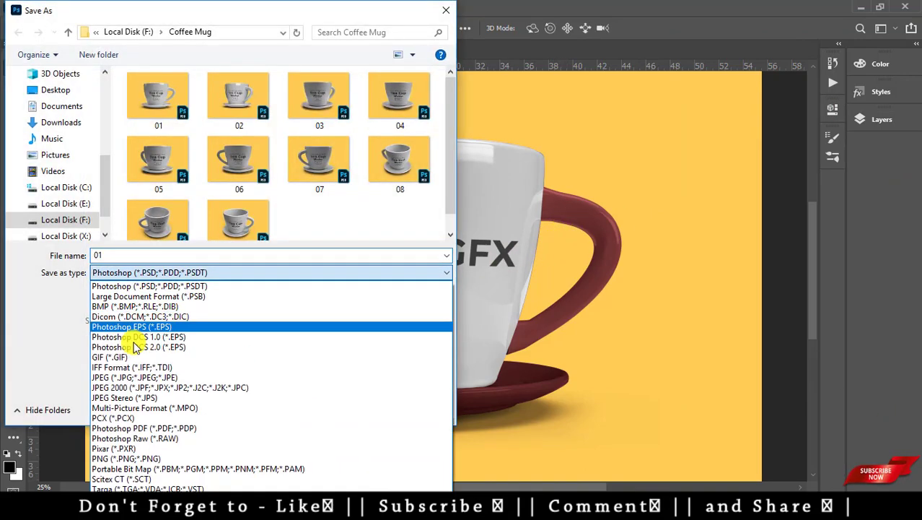
left_click(166, 380)
left_click(361, 412)
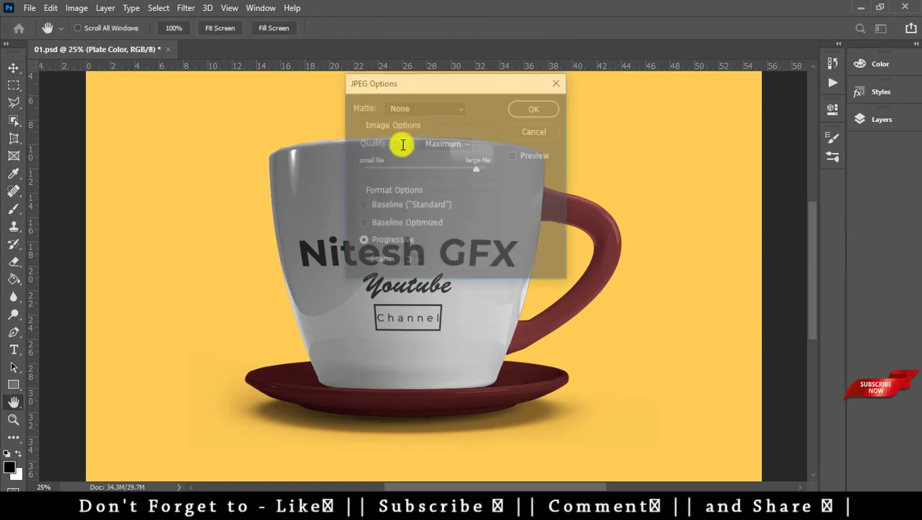
left_click(536, 109)
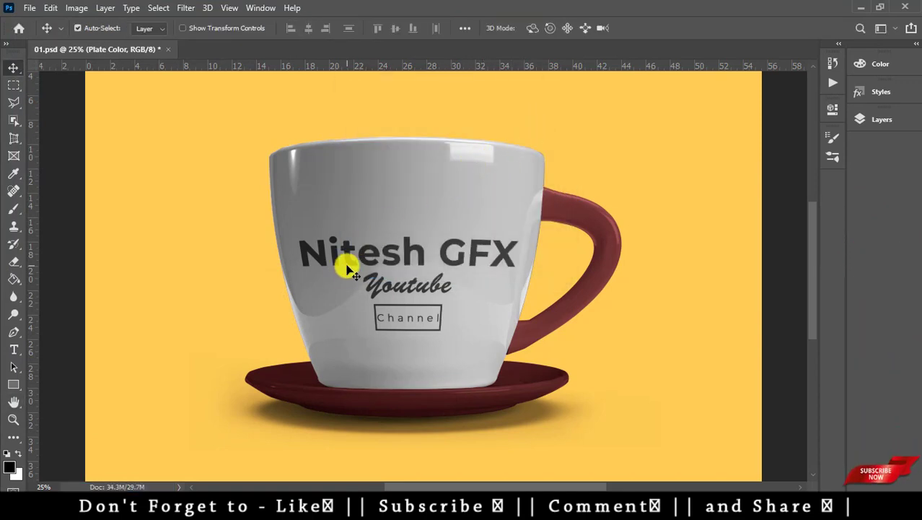
- Close 01.psd without saving changes
key("ctrl")
key("ctrl+w")
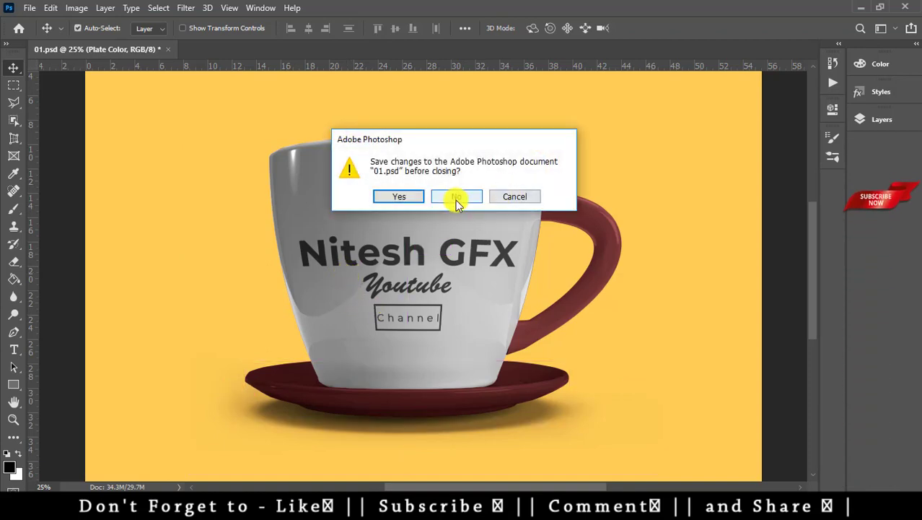
left_click(454, 200)
- Preview mockup 02 from the Coffee Mug folder, then drag it into Photoshop
left_click(26, 39)
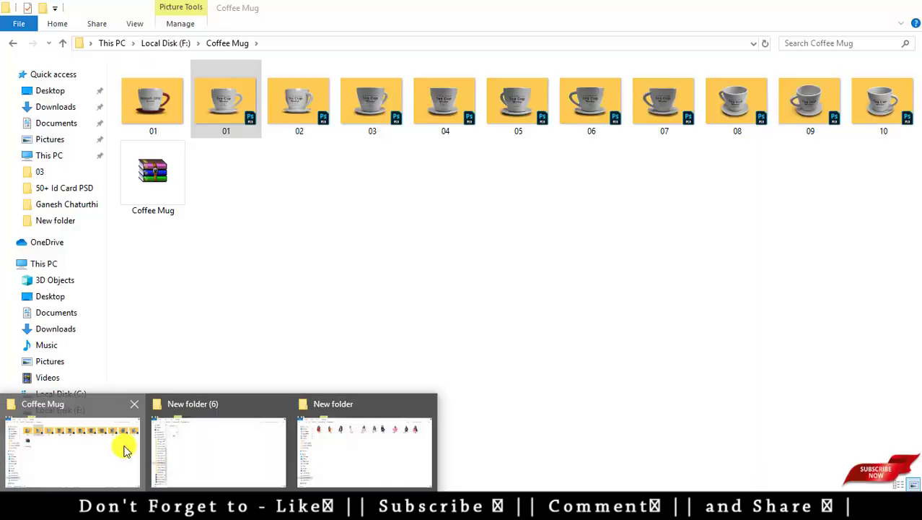
left_click(135, 433)
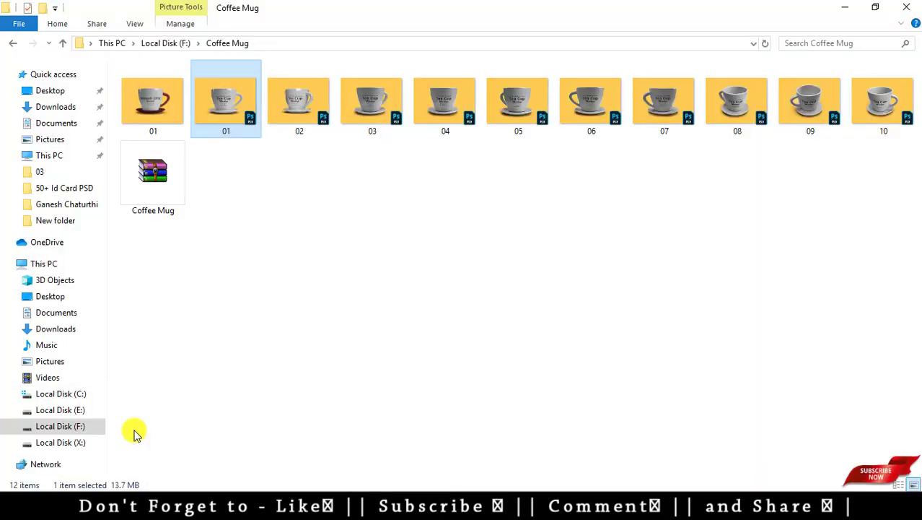
left_click(305, 101)
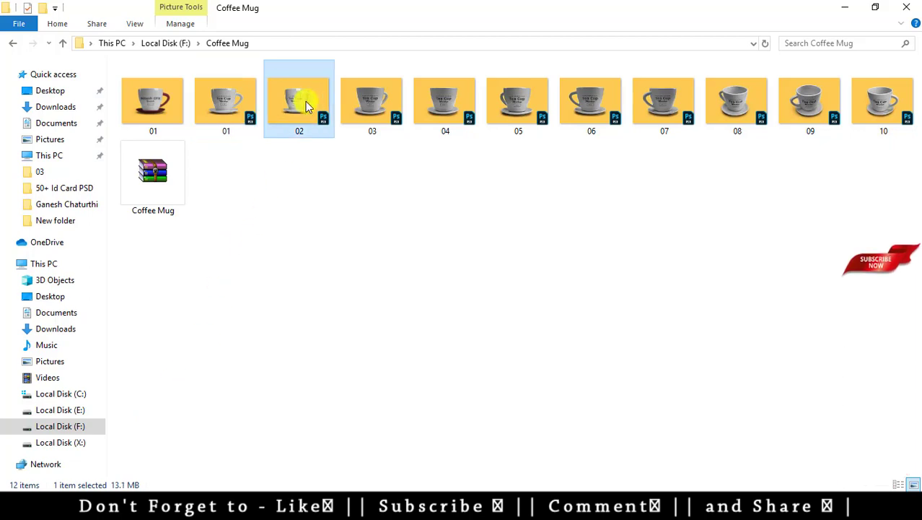
double_click(313, 126)
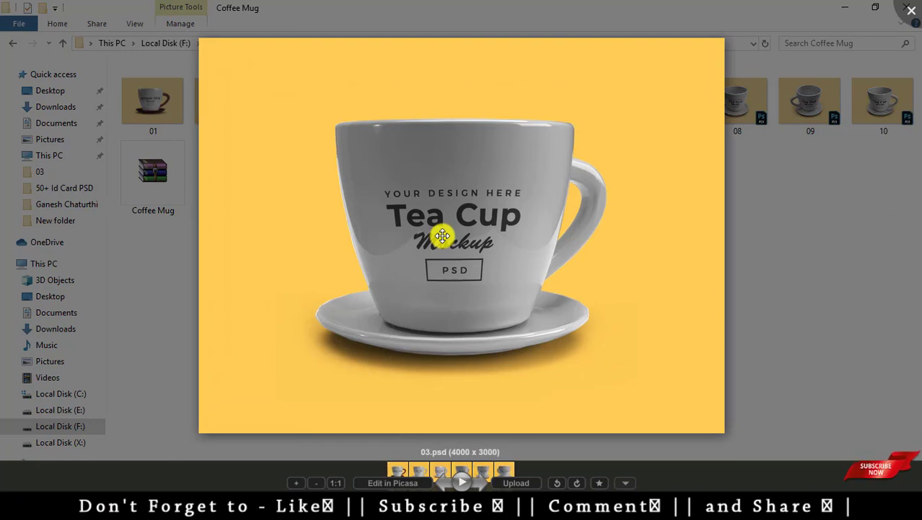
left_click(915, 9)
mouse_move(298, 101)
left_mouse_down()
mouse_move(355, 275)
mouse_move(280, 509)
left_mouse_up()
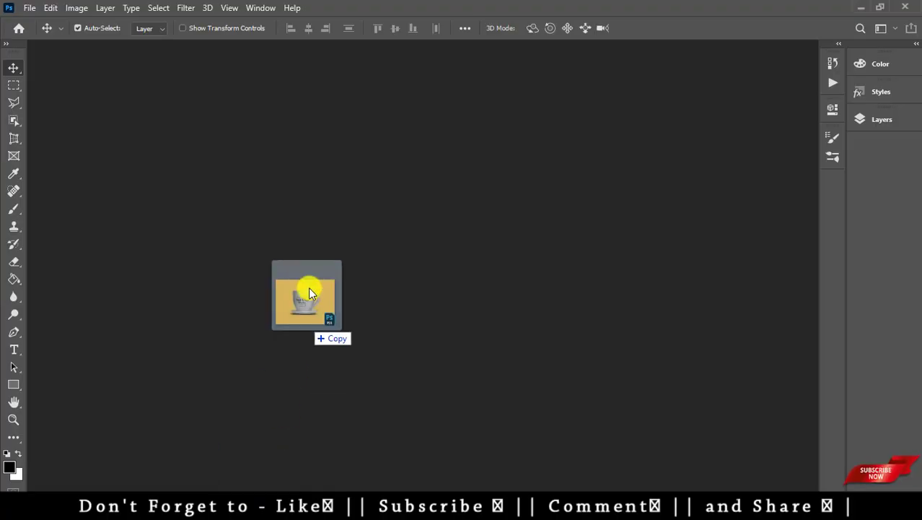
left_click_drag(263, 484, 308, 287)
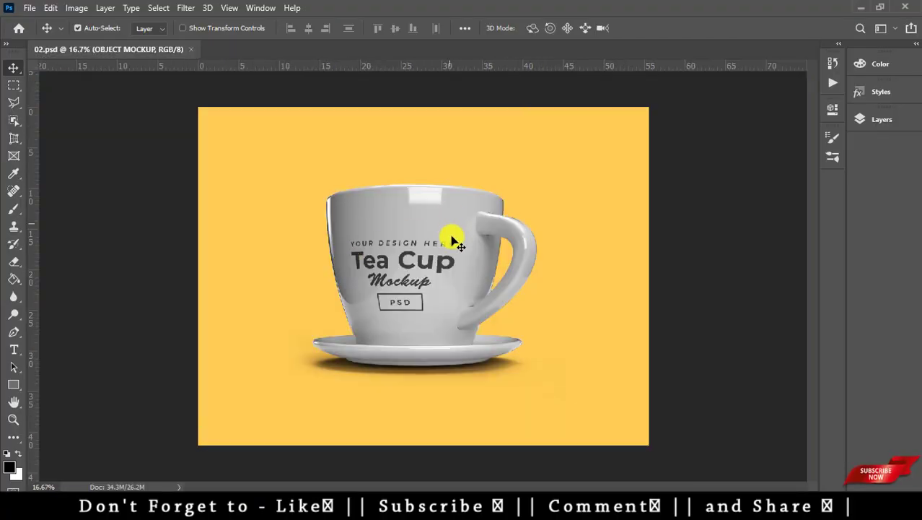
- Open the cup's Your Design smart object without updating text, and hide the Delete This group
key("ctrl+plus")
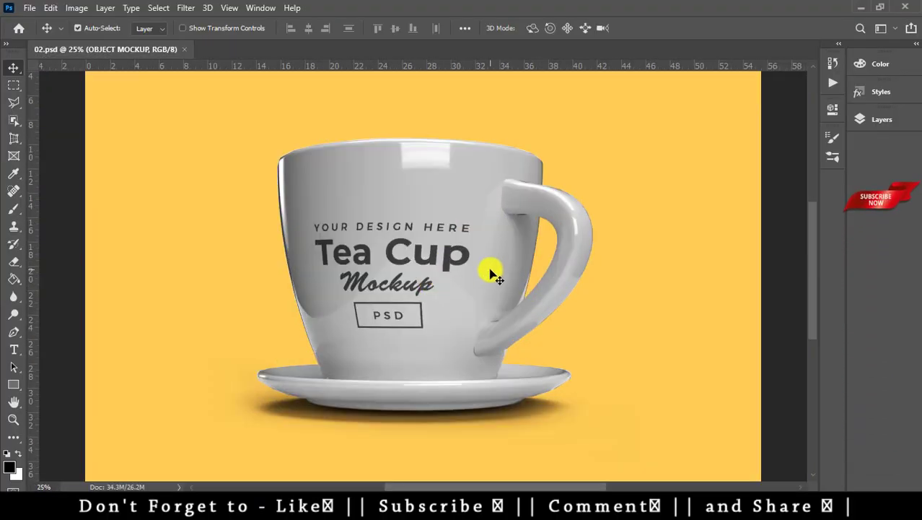
key("F7")
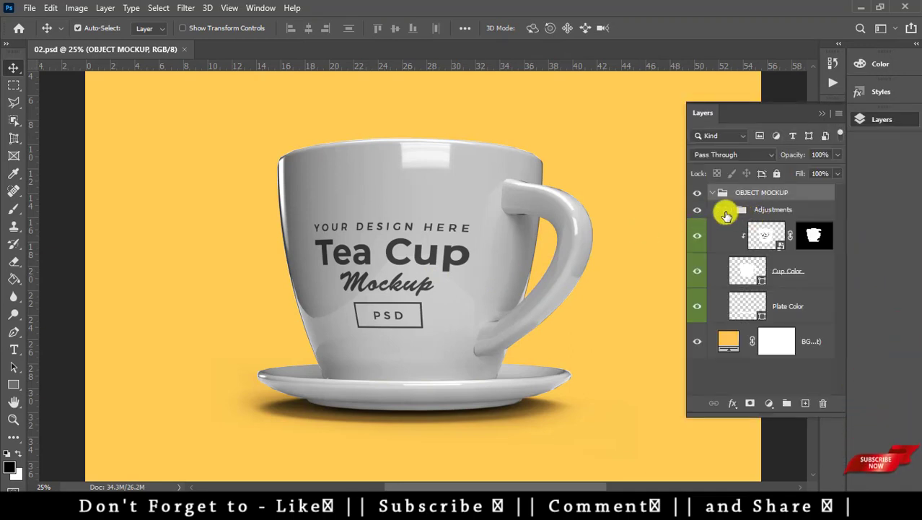
double_click(783, 248)
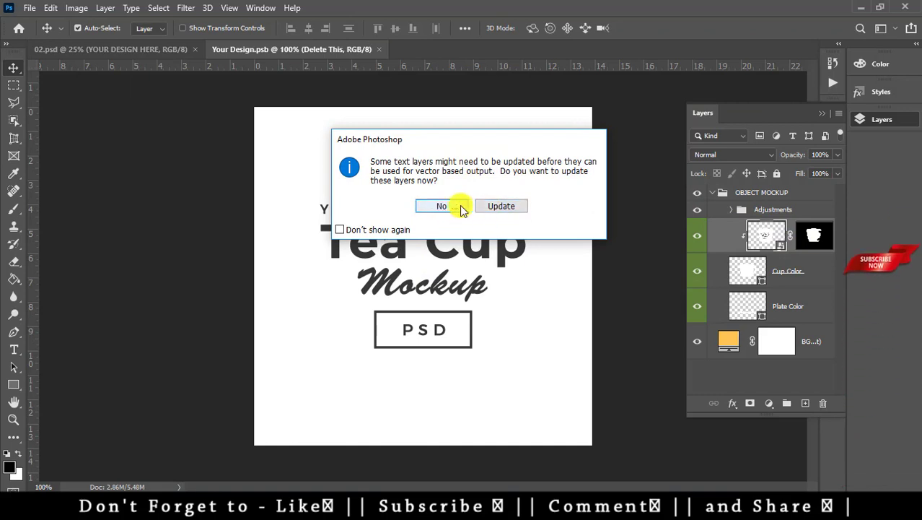
left_click(487, 206)
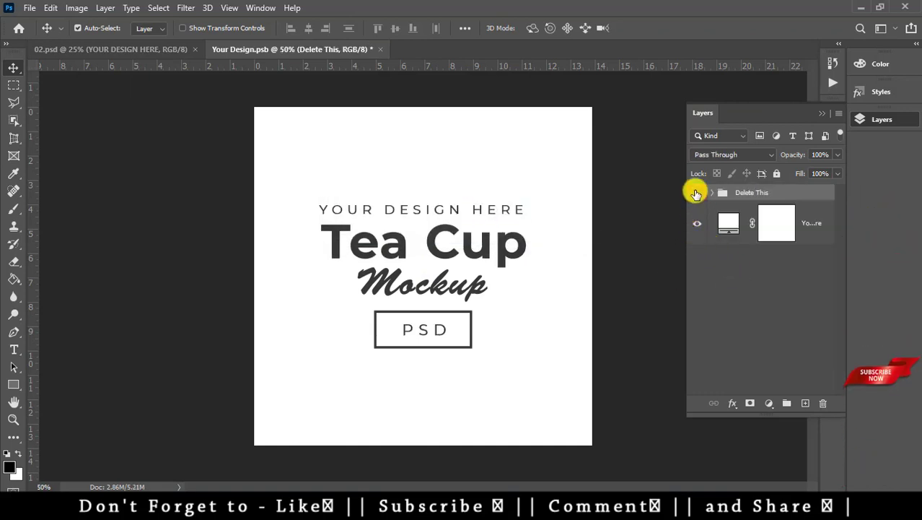
left_click(696, 193)
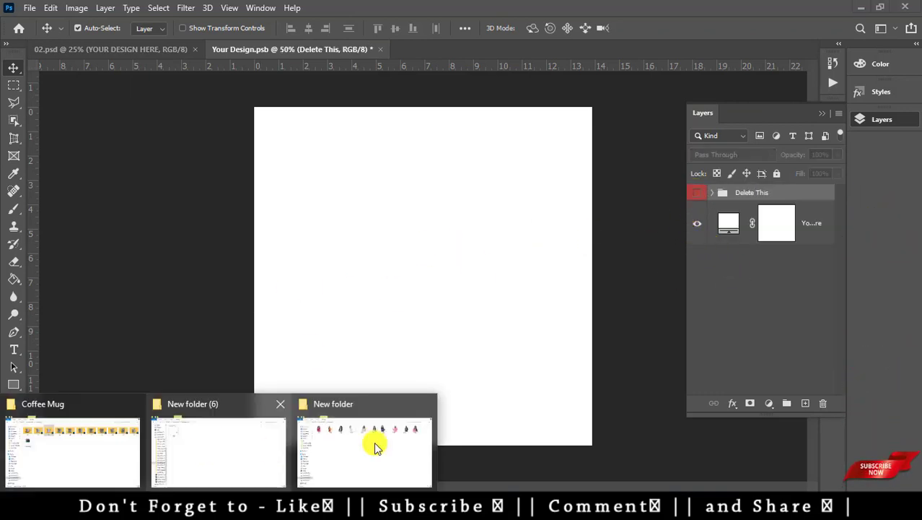
- Place the round green-and-orange logo on the design canvas and scale it to about 220%
left_click(231, 452)
left_click_drag(154, 105, 349, 305)
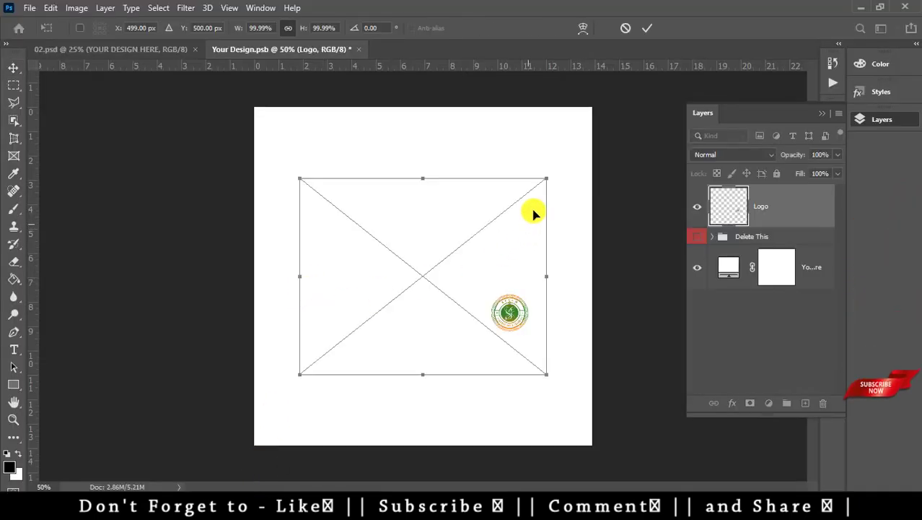
left_click_drag(546, 179, 649, 95)
left_click_drag(519, 249, 407, 228)
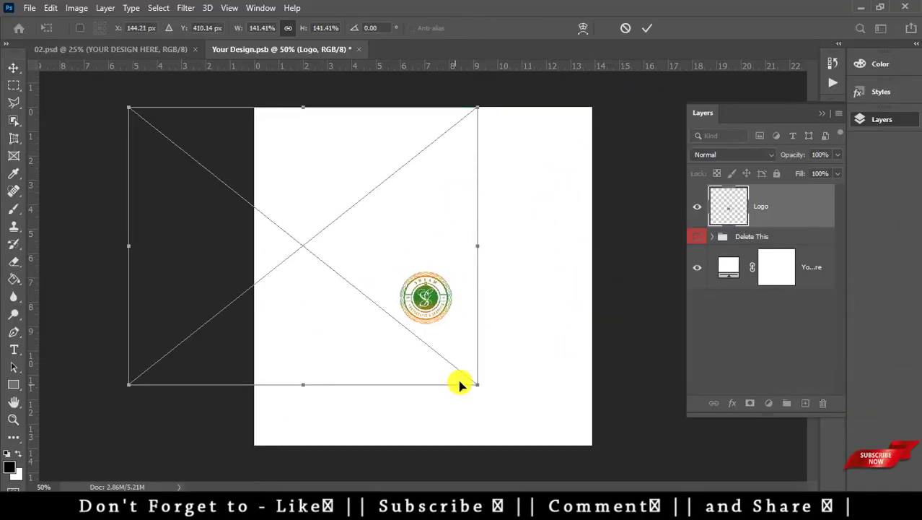
left_click_drag(477, 387, 588, 411)
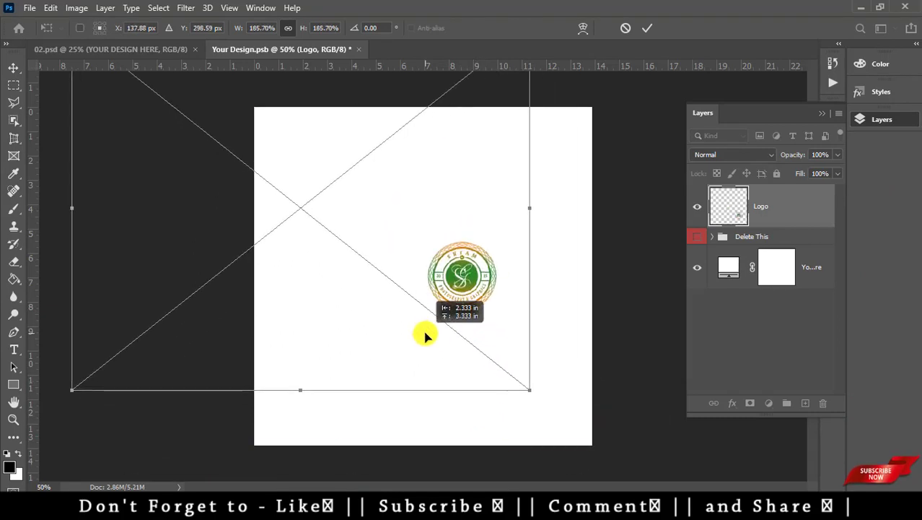
left_click_drag(442, 355, 375, 339)
mouse_move(512, 392)
left_mouse_down()
mouse_move(499, 412)
mouse_move(545, 447)
mouse_move(417, 381)
mouse_move(510, 436)
mouse_move(627, 484)
mouse_move(454, 377)
mouse_move(437, 371)
mouse_move(530, 455)
mouse_move(628, 488)
mouse_move(469, 410)
mouse_move(482, 415)
left_mouse_up()
- Move the logo up, commit the transform, and close the design document
mouse_move(533, 462)
left_mouse_down()
mouse_move(545, 453)
mouse_move(635, 484)
mouse_move(484, 445)
left_mouse_up()
key("Up")
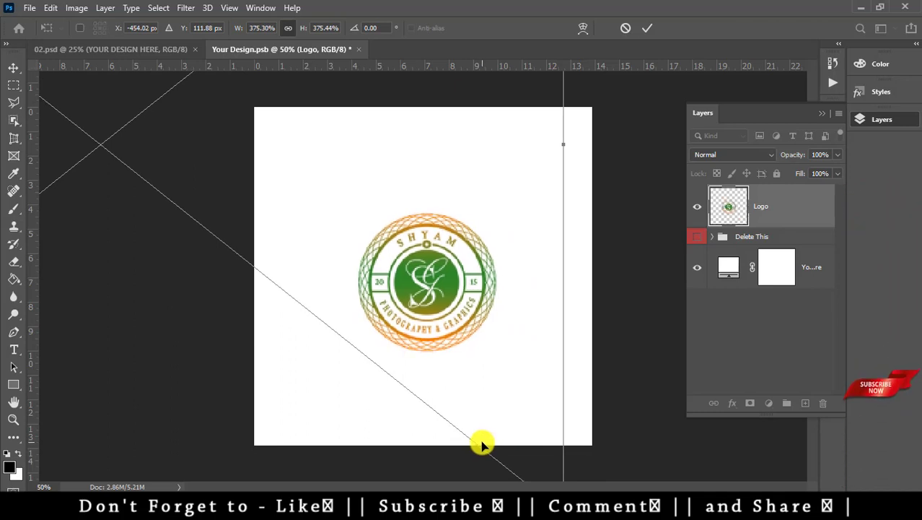
key("Return")
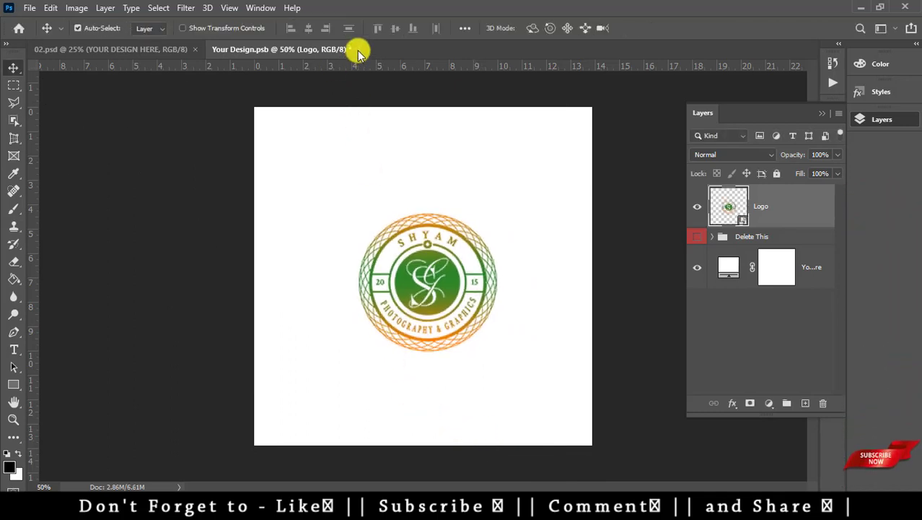
left_click(358, 49)
- Save the design into the mockup, then set the Cup Color fill to a dark red
left_click(399, 197)
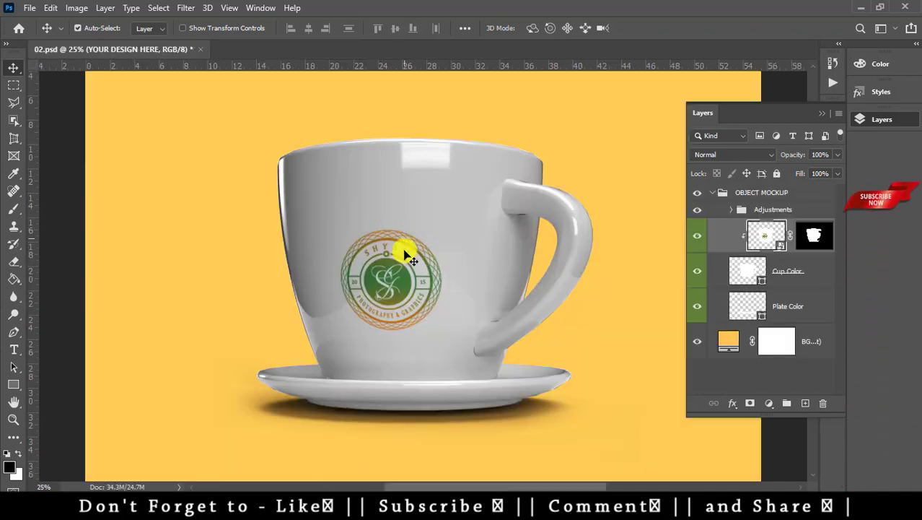
key("ctrl+plus")
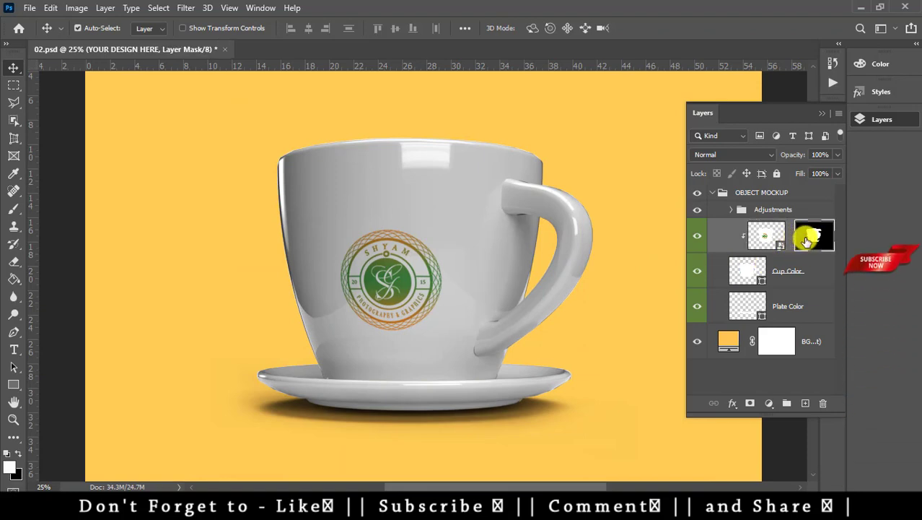
double_click(748, 272)
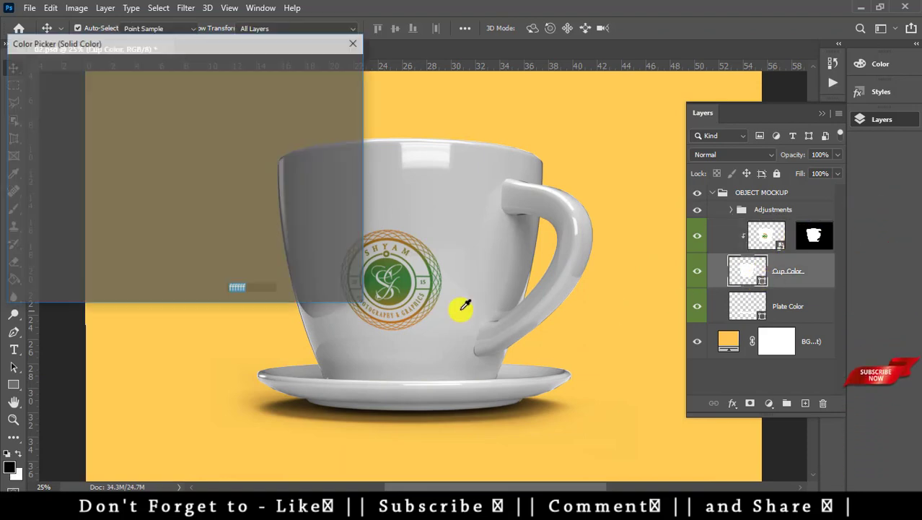
mouse_move(165, 190)
left_mouse_down()
mouse_move(165, 173)
mouse_move(111, 140)
mouse_move(167, 172)
left_mouse_up()
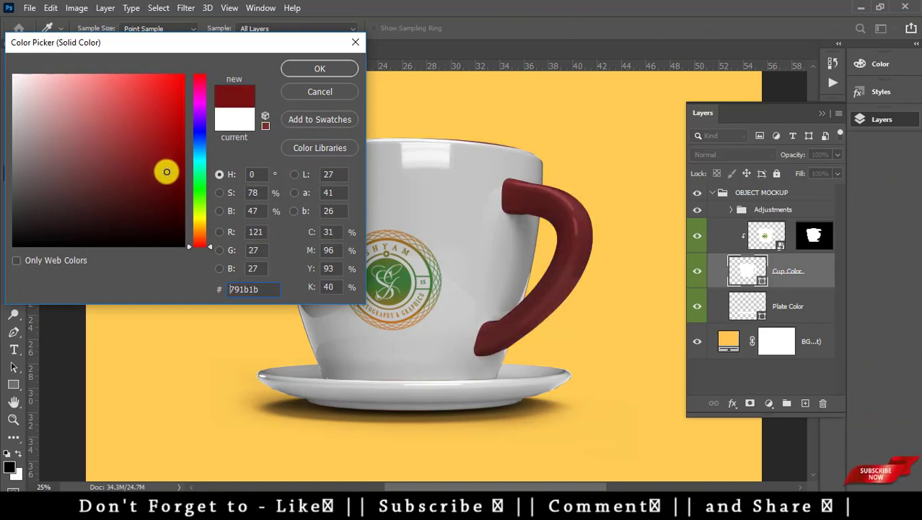
left_click(312, 70)
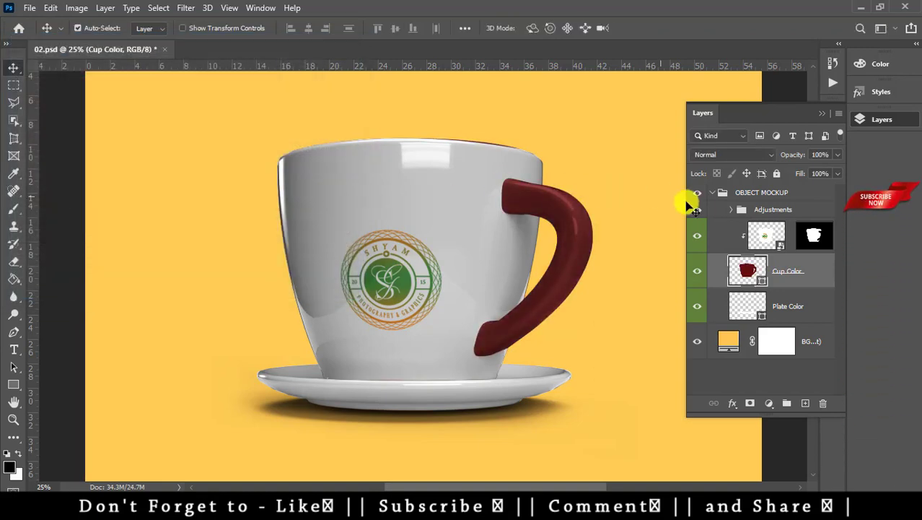
- Change the Cup Color fill to a brighter red, #d10505
left_click(763, 234)
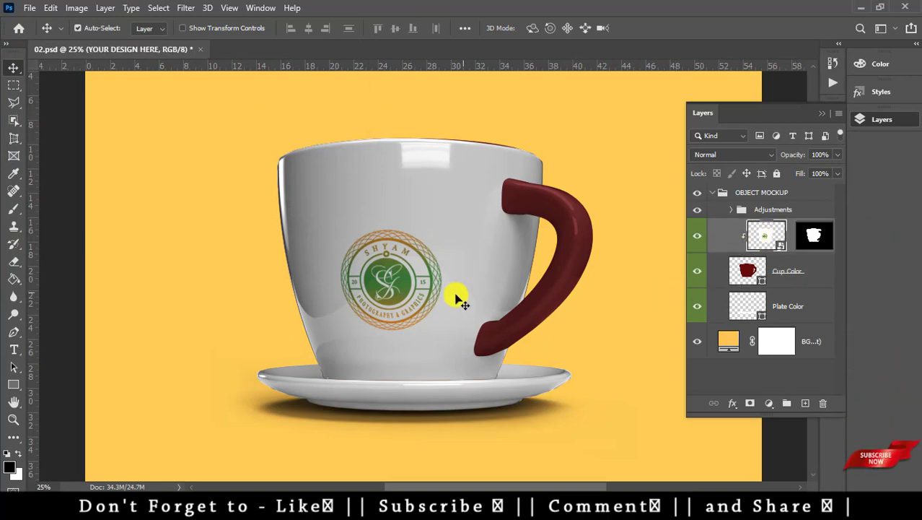
double_click(760, 283)
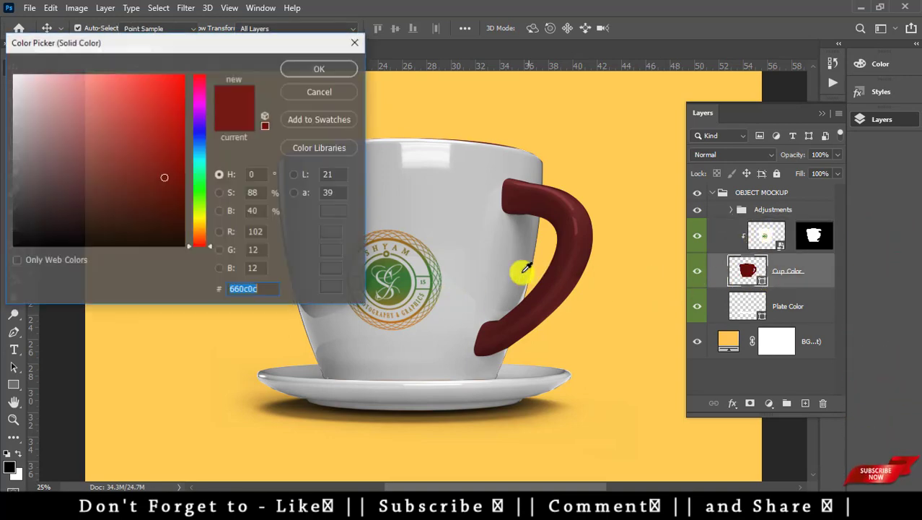
mouse_move(143, 175)
left_mouse_down()
mouse_move(149, 156)
mouse_move(97, 149)
mouse_move(60, 99)
mouse_move(85, 105)
mouse_move(161, 79)
mouse_move(181, 107)
left_mouse_up()
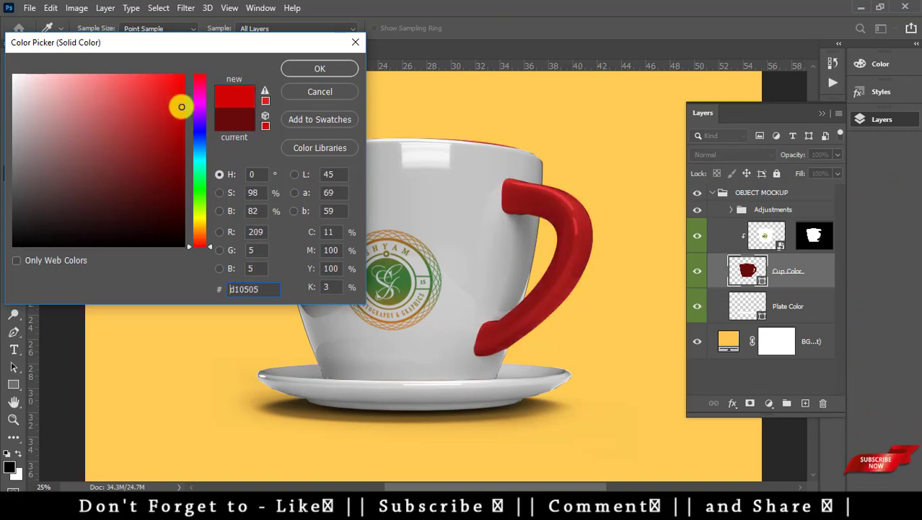
left_click(315, 70)
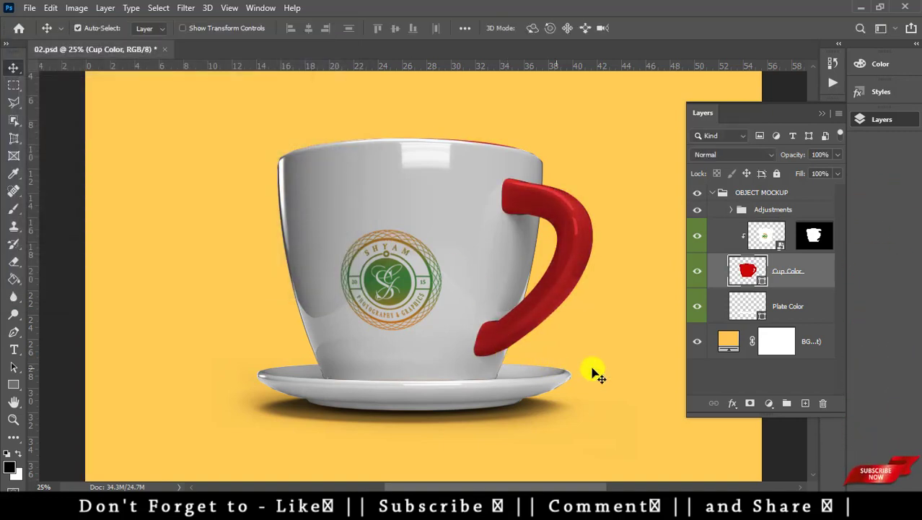
left_click(763, 319)
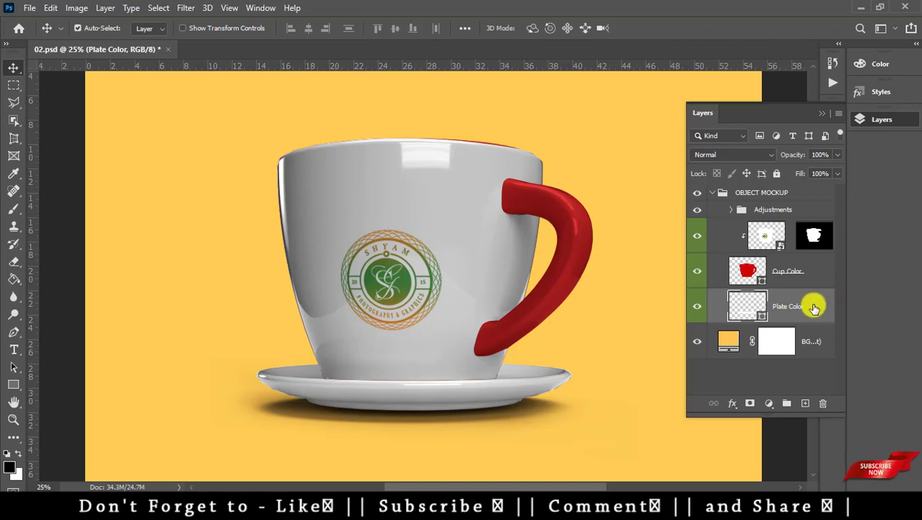
- Set the Plate Color fill to red #ff0000 so the saucer matches the handle
double_click(760, 315)
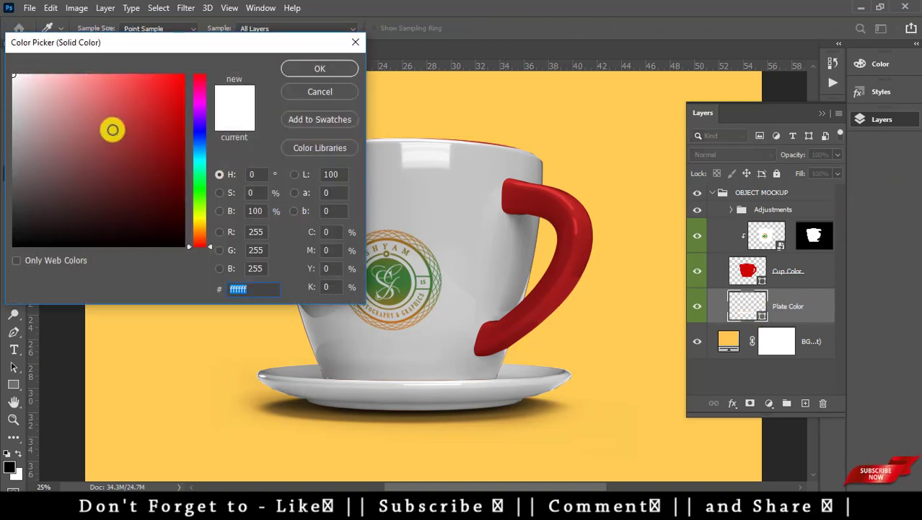
mouse_move(113, 130)
left_mouse_down()
mouse_move(122, 107)
mouse_move(62, 128)
mouse_move(103, 123)
mouse_move(179, 207)
mouse_move(192, 172)
mouse_move(179, 90)
mouse_move(136, 82)
mouse_move(192, 64)
left_mouse_up()
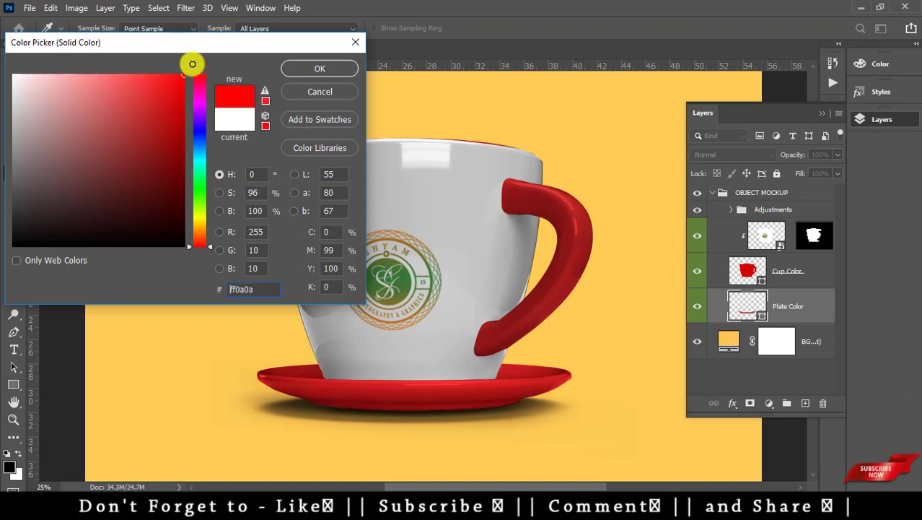
left_click(309, 70)
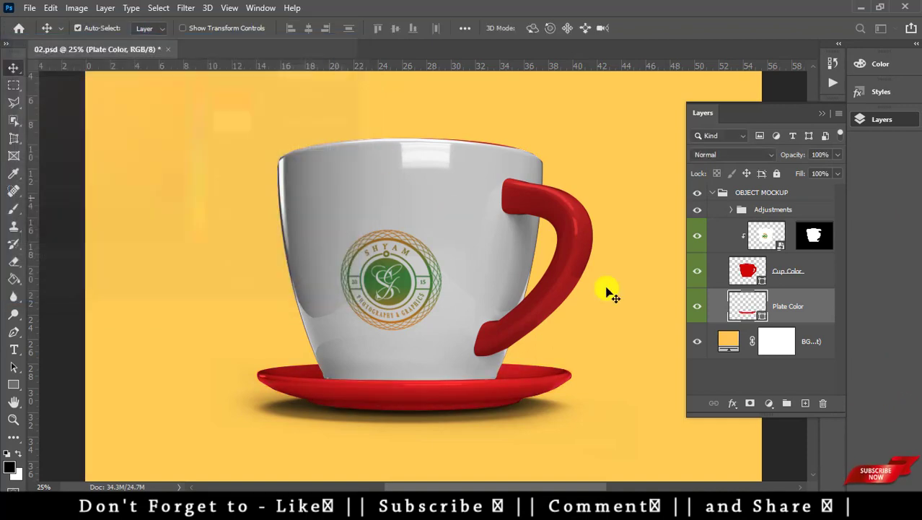
left_click(784, 344)
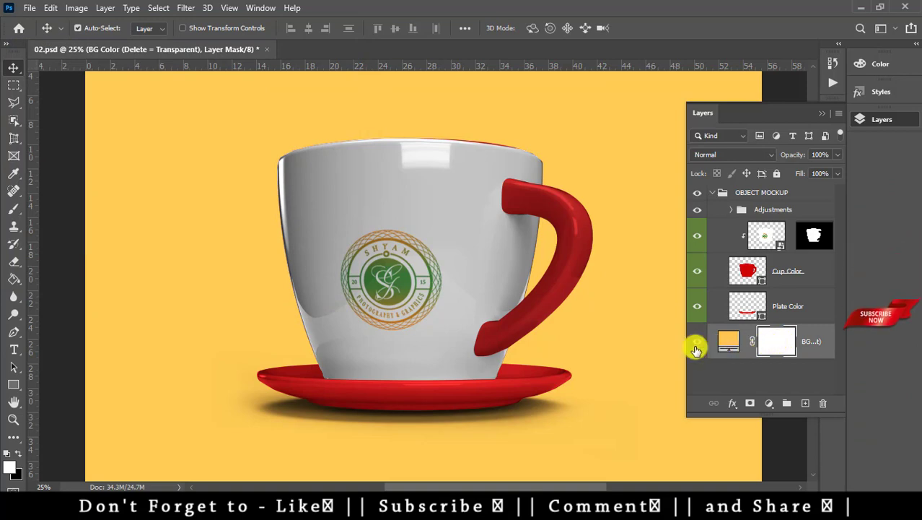
- Toggle the yellow background and cup mockup group visibility off and on to compare
left_click(764, 284)
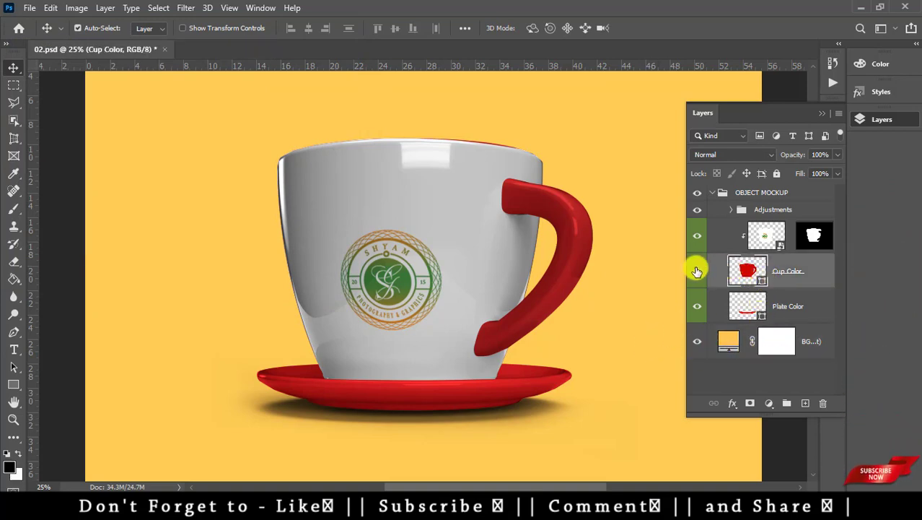
left_click(695, 344)
left_click(695, 344)
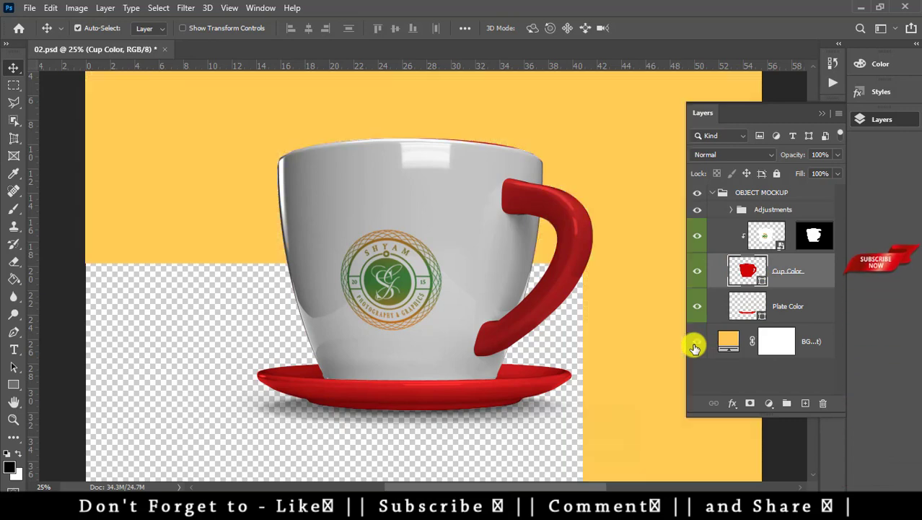
left_click(695, 344)
left_click(697, 347)
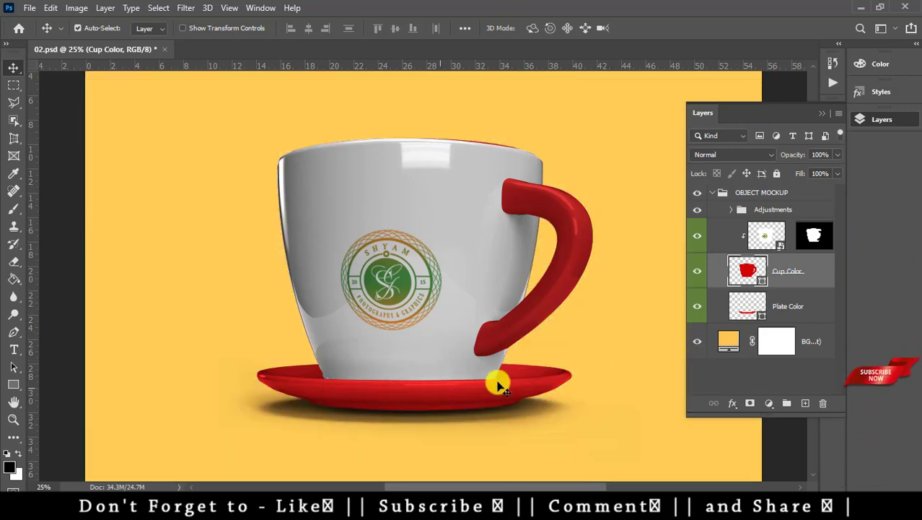
left_click(696, 198)
left_click(696, 198)
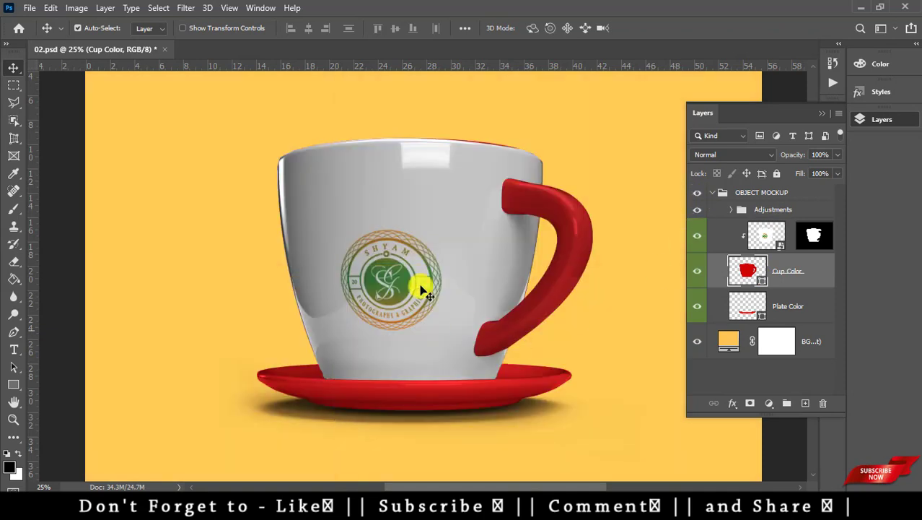
- Close 02.psd without saving and view mockup 03 from the Coffee Mug folder
left_click(164, 49)
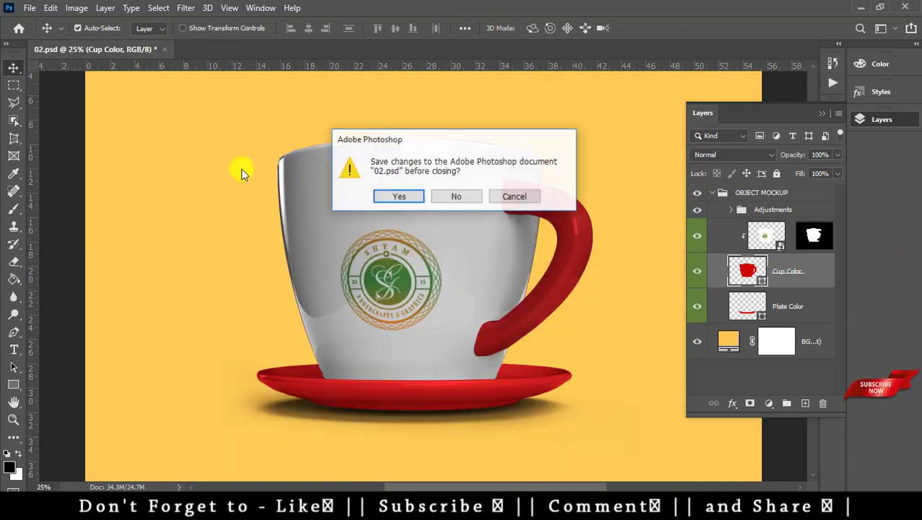
left_click(458, 196)
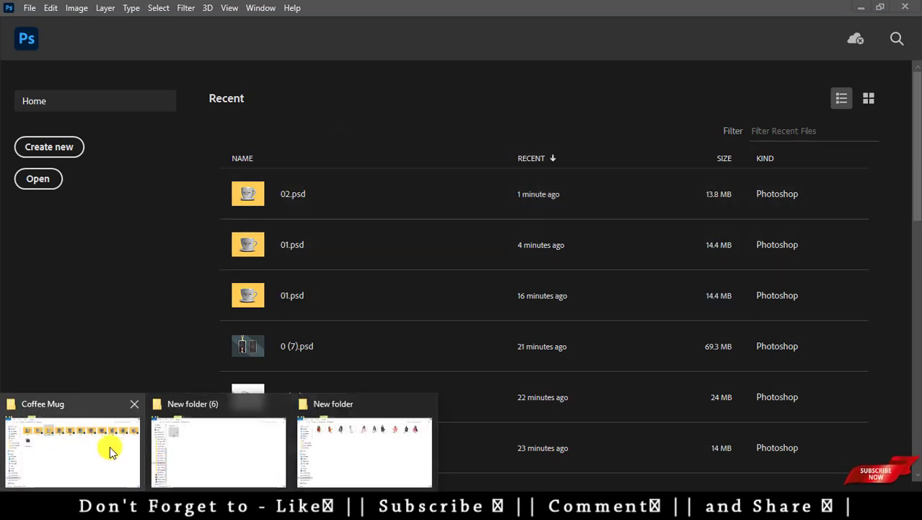
left_click(112, 451)
double_click(375, 103)
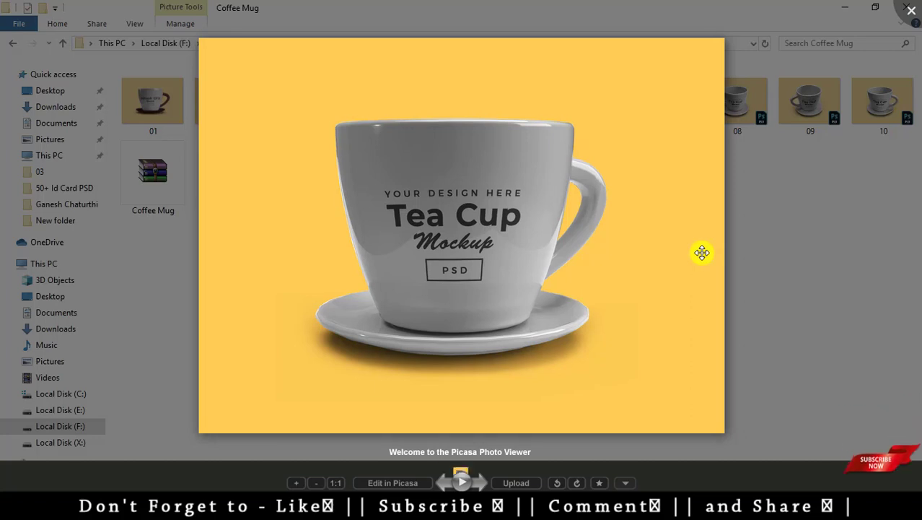
- Preview mockups 04, 05 and 06 in Picasa Photo Viewer, then close the viewer
key("Right")
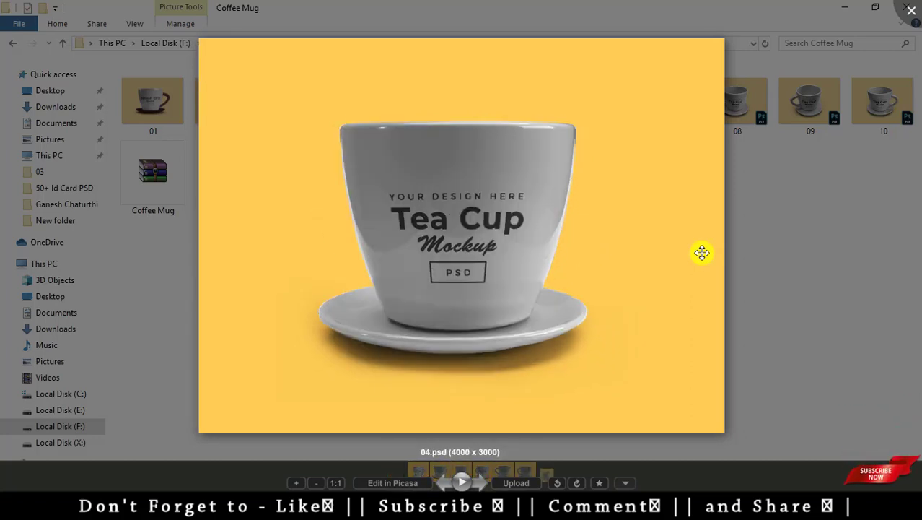
key("Right")
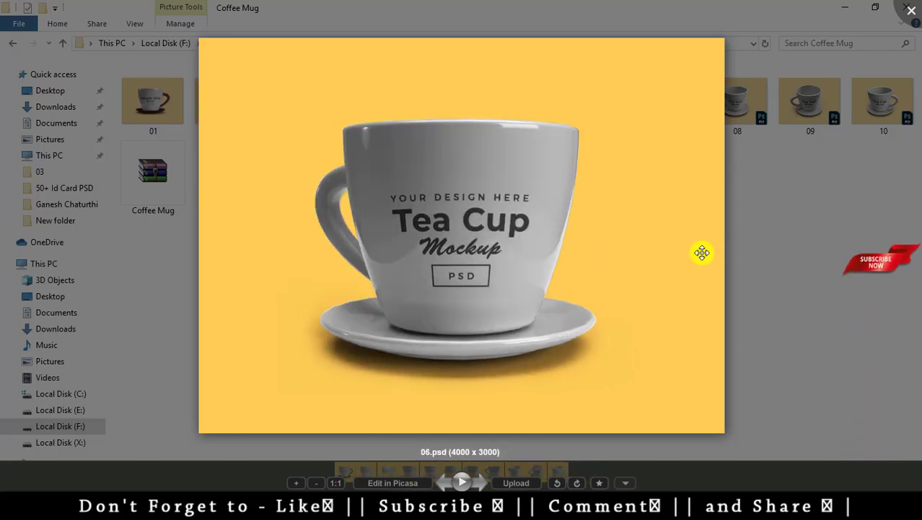
key("Right")
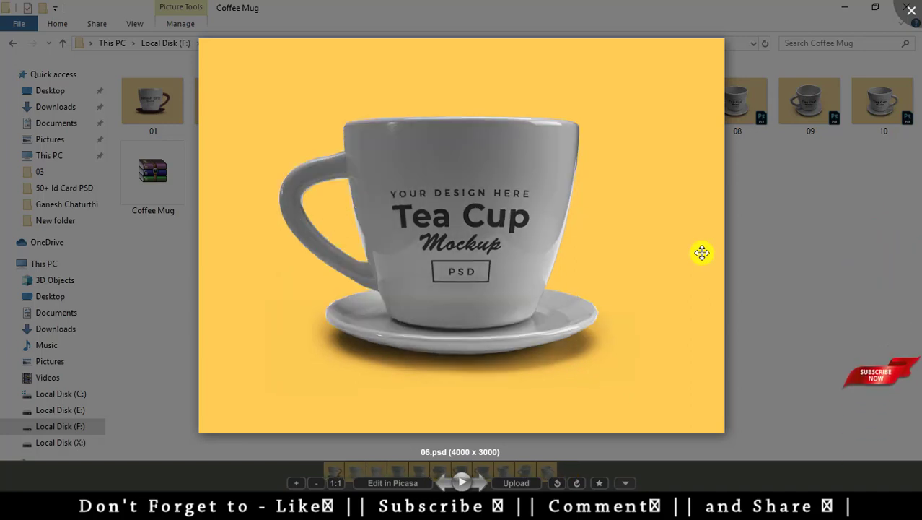
left_click(912, 12)
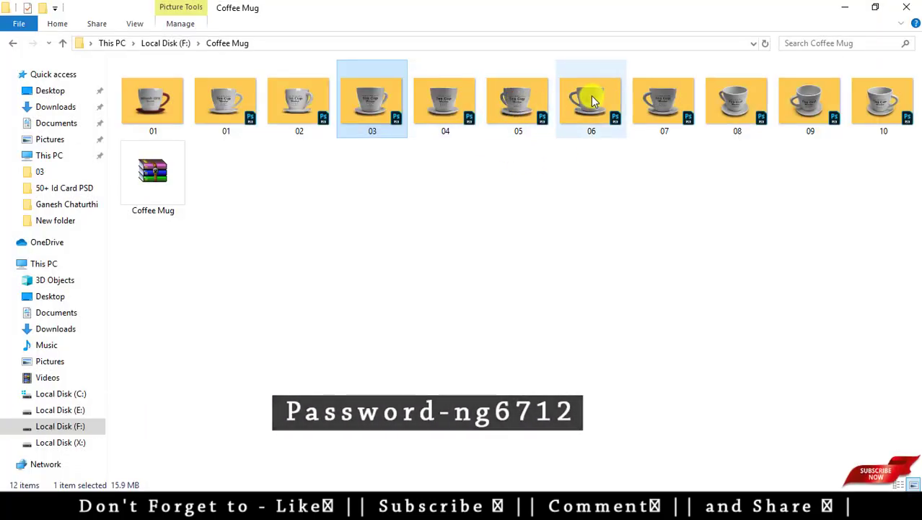
mouse_move(591, 101)
left_mouse_down()
mouse_move(352, 327)
mouse_move(344, 274)
left_mouse_up()
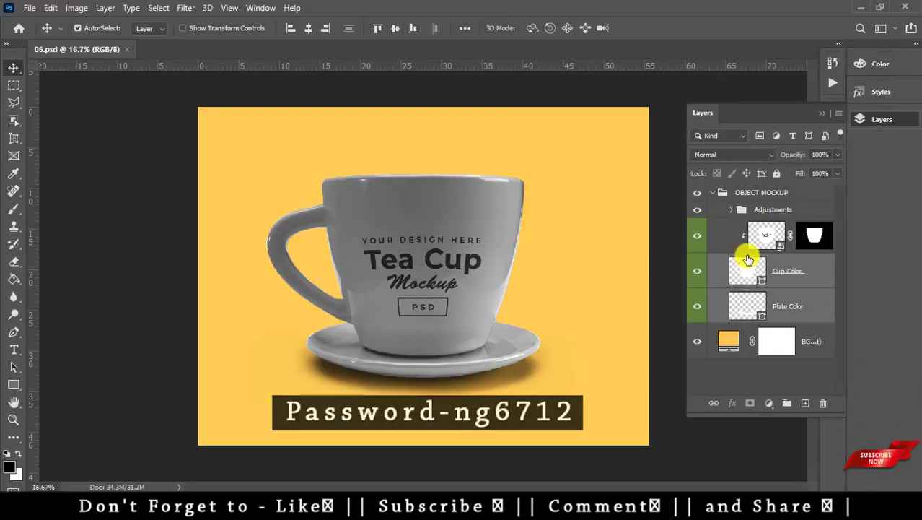
- Open 06.psd's Your Design smart object, updating text, and hide Delete This and the white layer
left_click(779, 245)
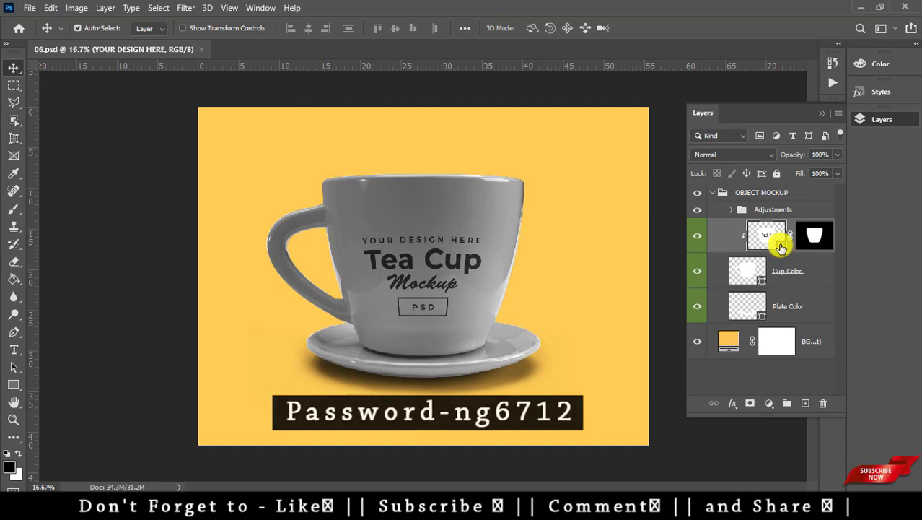
double_click(780, 245)
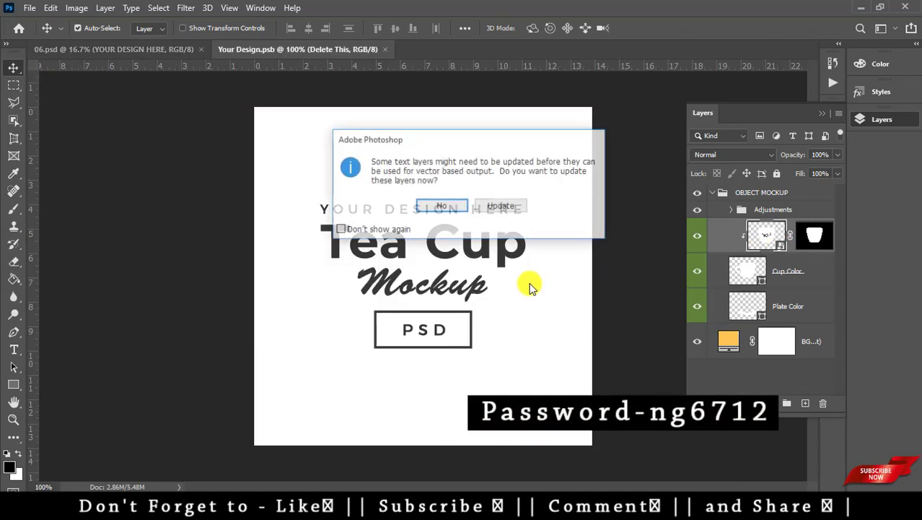
left_click(500, 207)
left_click(697, 193)
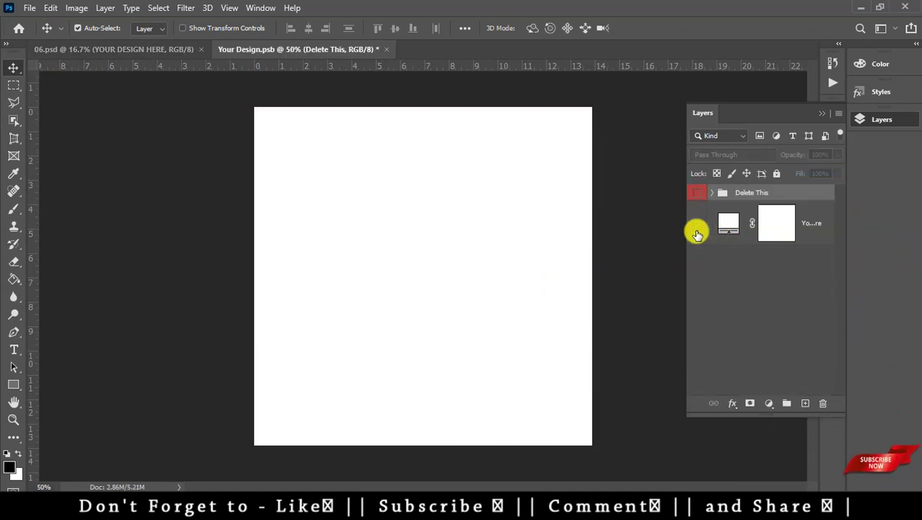
left_click(697, 233)
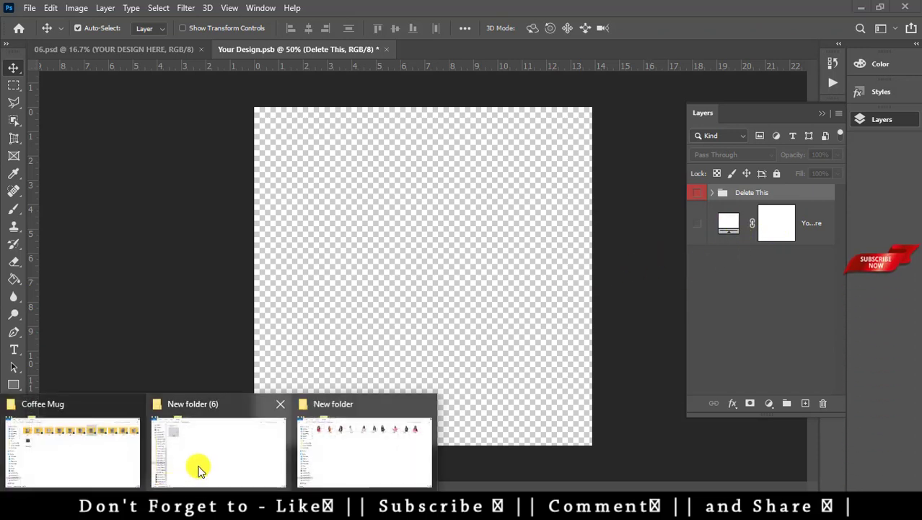
- Place photo 0 (3) enlarged down to the canvas bottom, then save and close the design
left_click(349, 445)
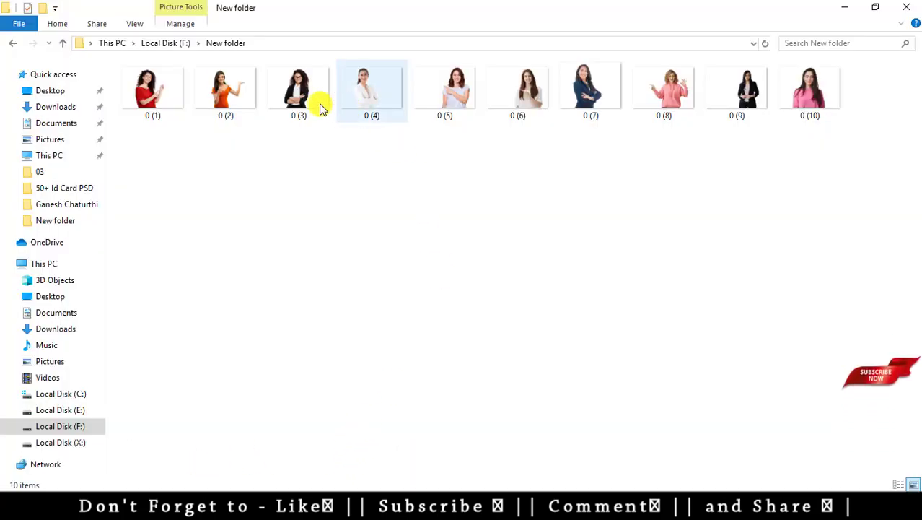
mouse_move(299, 83)
left_mouse_down()
mouse_move(403, 191)
mouse_move(254, 476)
left_mouse_up()
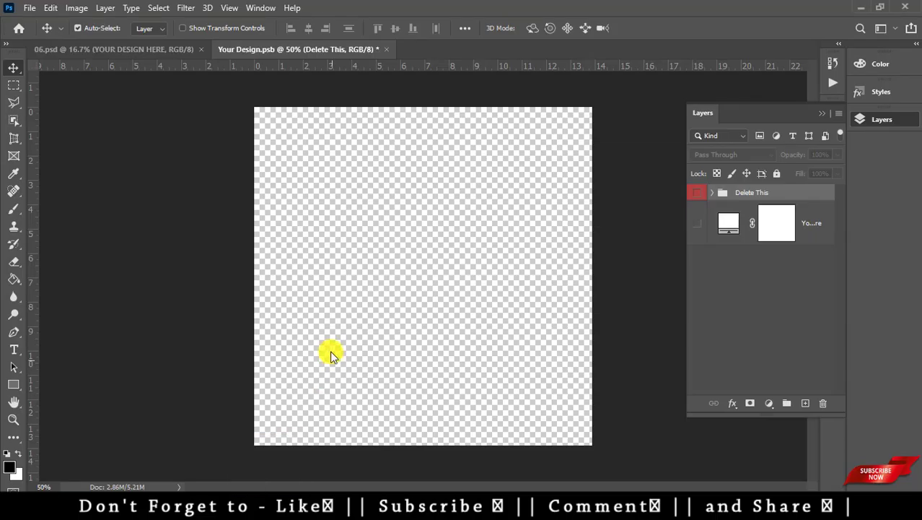
left_click_drag(331, 355, 413, 301)
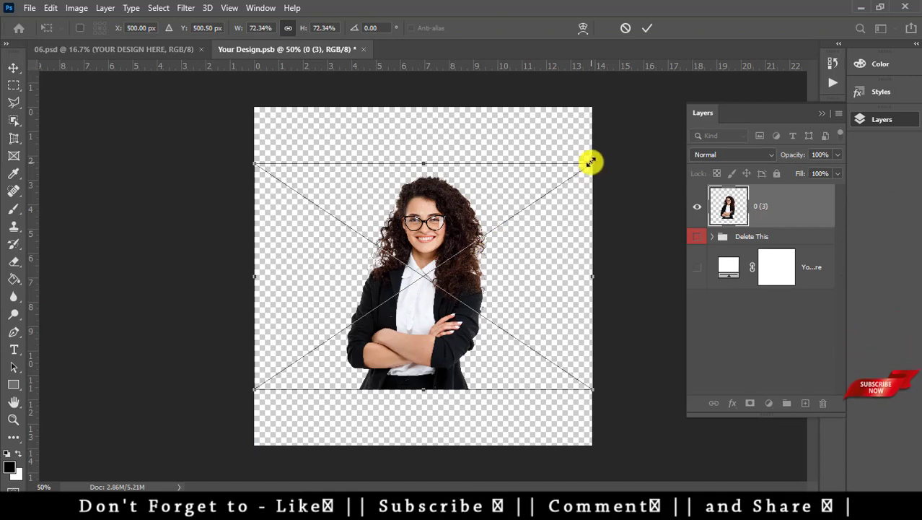
left_click_drag(591, 163, 669, 99)
left_click_drag(527, 258, 550, 254)
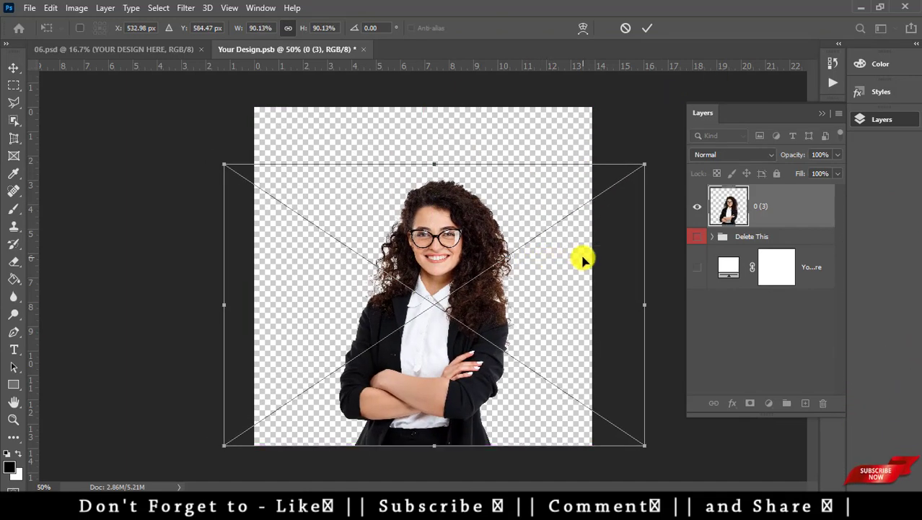
key("Return")
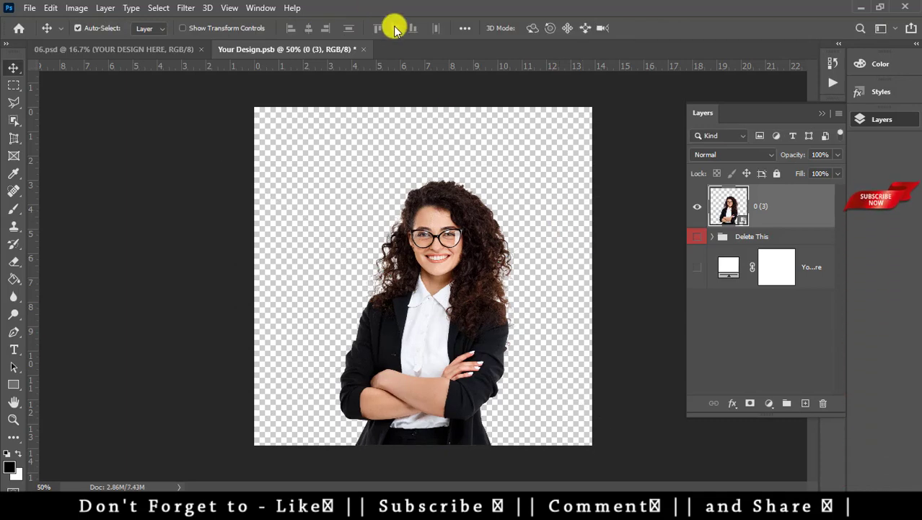
left_click(363, 49)
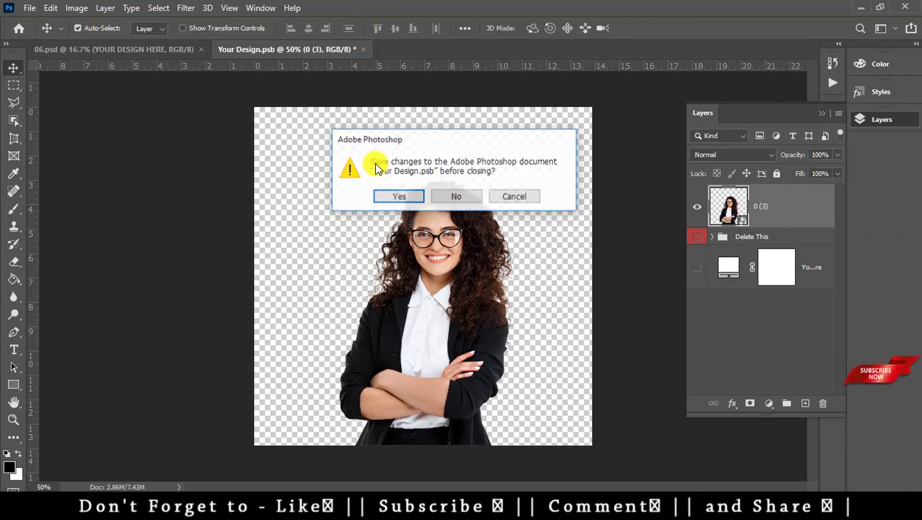
left_click(412, 194)
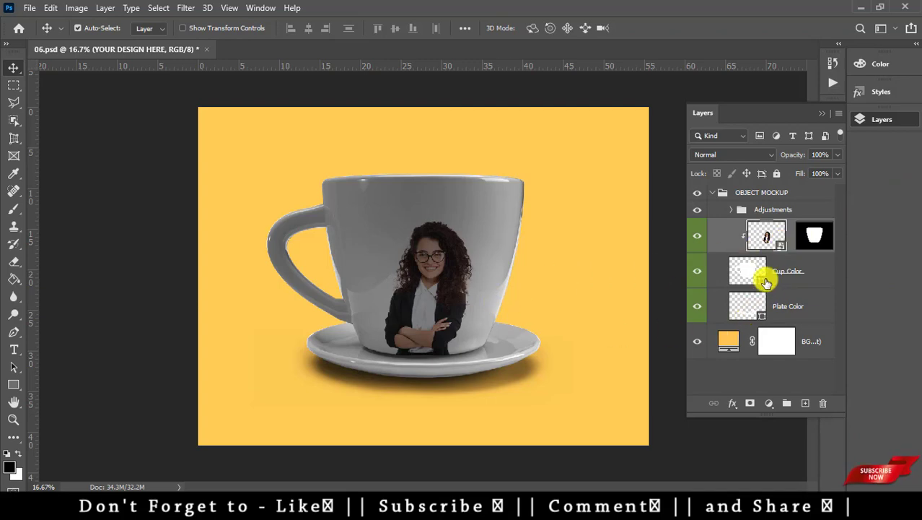
- Try a colour on the Cup Color fill but keep the cup white
double_click(739, 282)
mouse_move(175, 187)
left_mouse_down()
mouse_move(131, 128)
mouse_move(97, 116)
mouse_move(96, 150)
mouse_move(153, 226)
mouse_move(142, 268)
mouse_move(174, 203)
mouse_move(13, 75)
mouse_move(24, 70)
mouse_move(2, 62)
left_mouse_up()
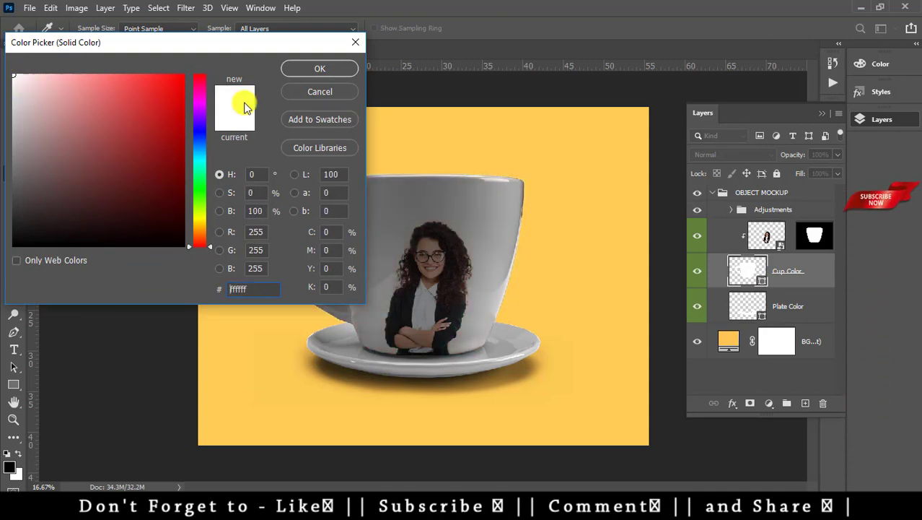
left_click(320, 67)
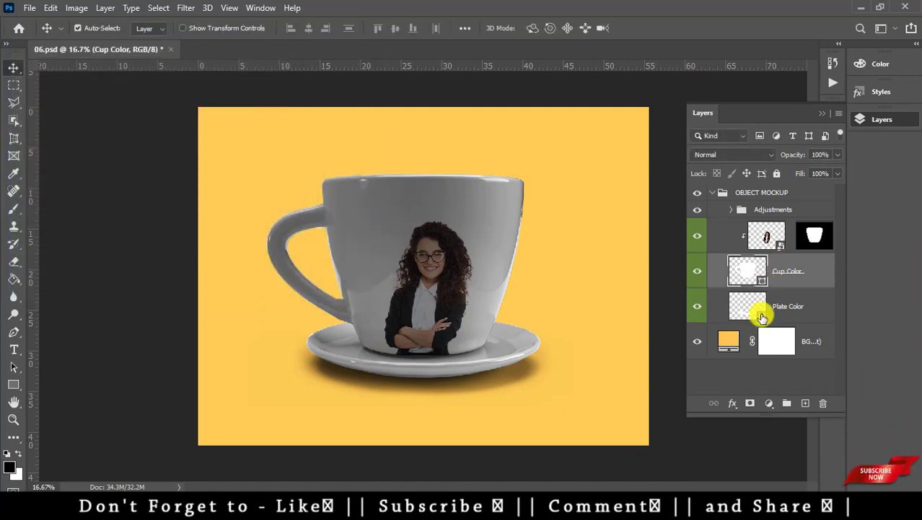
- Set the Plate Color fill to red #ff1818
double_click(763, 318)
mouse_move(87, 137)
left_mouse_down()
mouse_move(61, 230)
mouse_move(2, 140)
mouse_move(21, 62)
mouse_move(109, 82)
mouse_move(178, 59)
left_mouse_up()
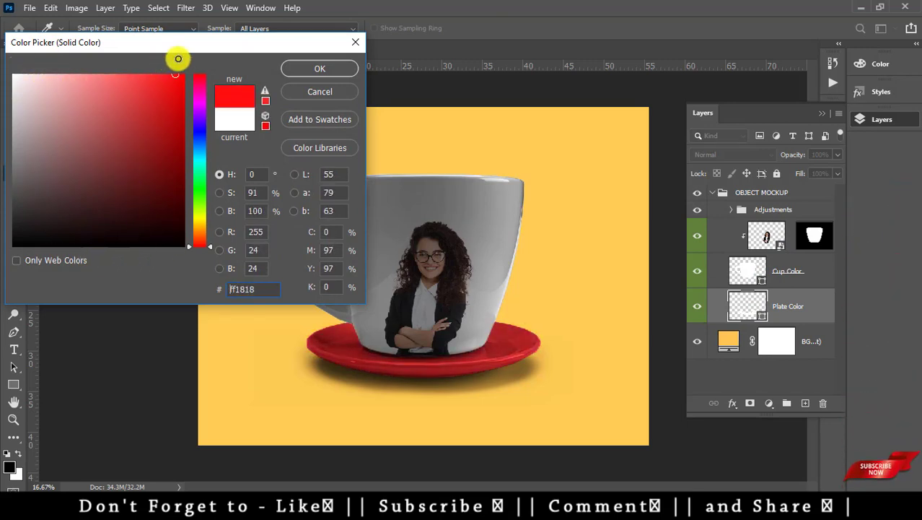
key("Return")
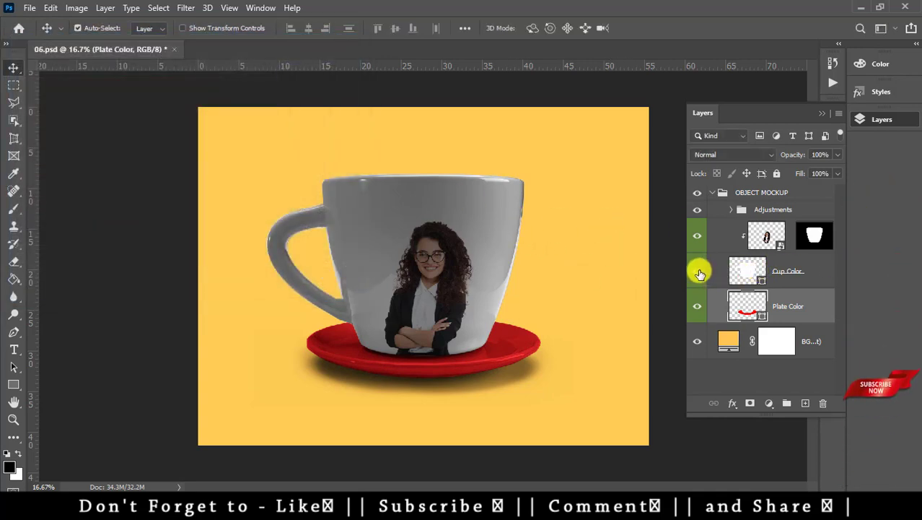
- Expand the Adjustments group and toggle the cup colour, highlights and shadows layers to compare
left_click(696, 273)
left_click(697, 271)
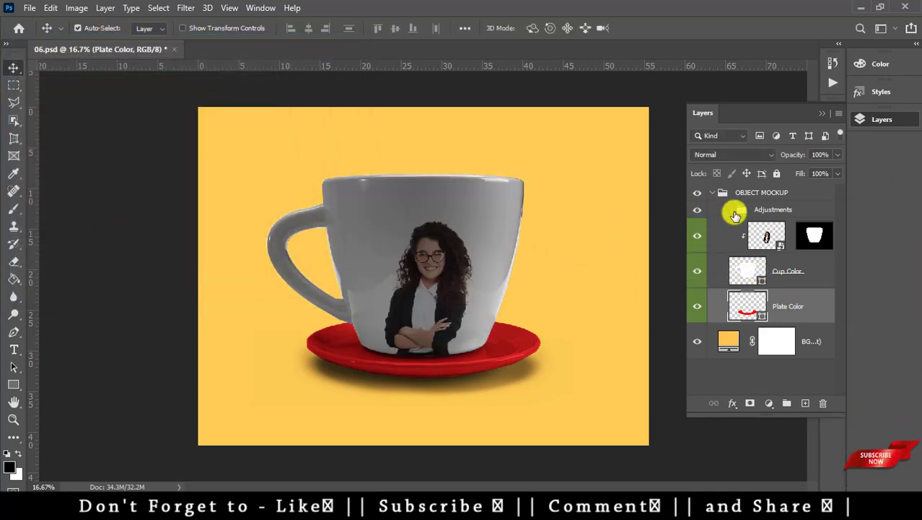
left_click(732, 210)
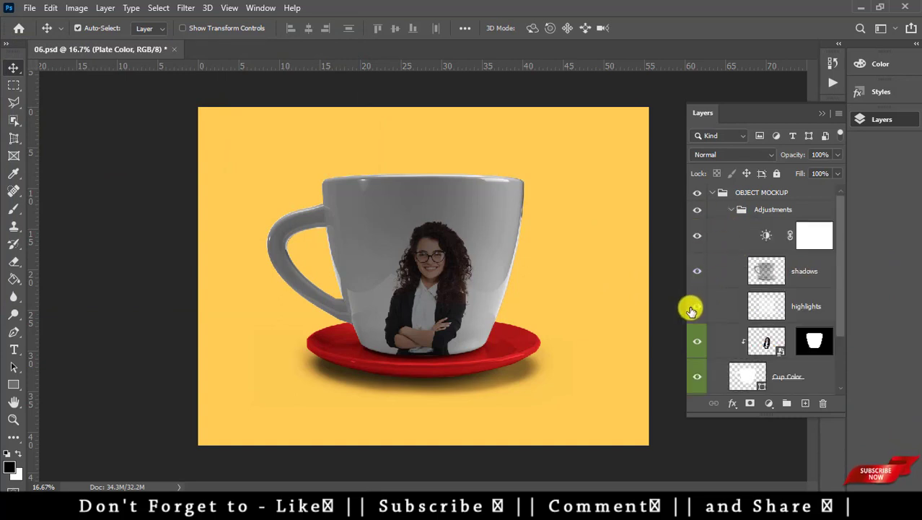
left_click(693, 309)
left_click(694, 309)
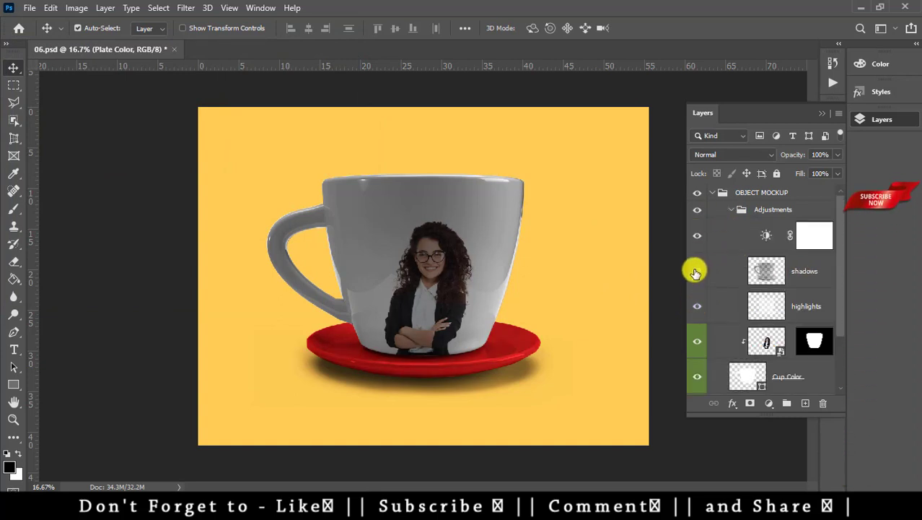
left_click(695, 272)
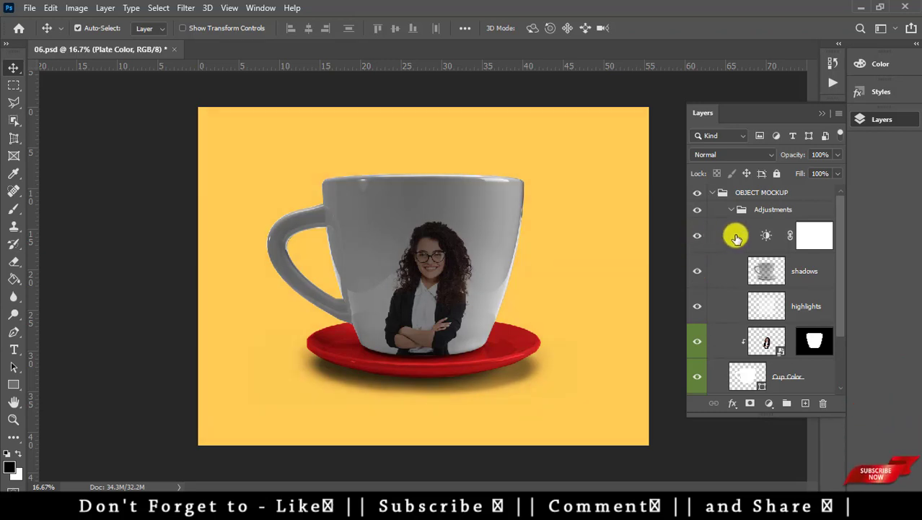
- Set the Brightness/Contrast adjustment to Brightness 101 and Contrast 26
double_click(769, 241)
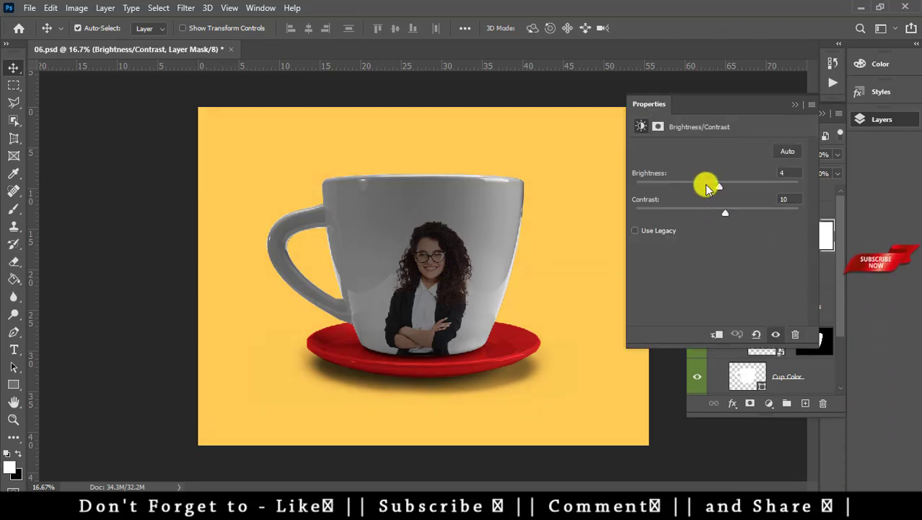
left_click_drag(718, 186, 772, 190)
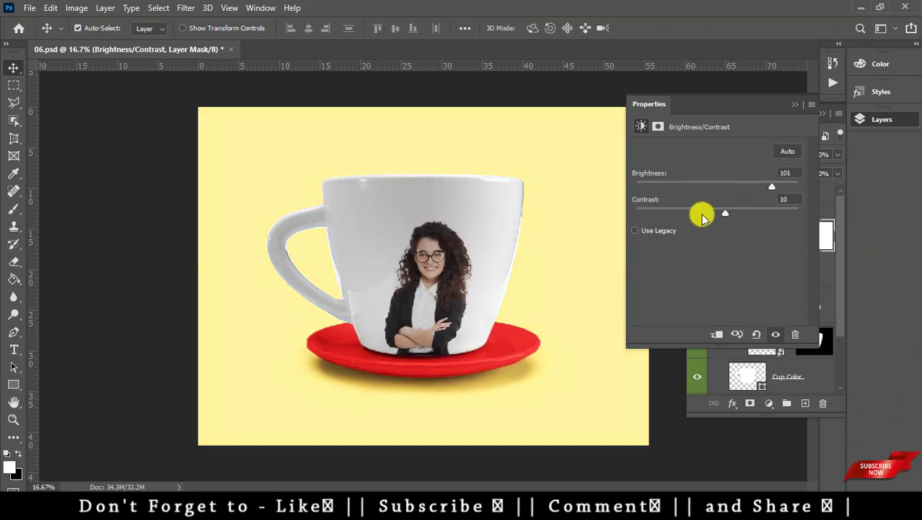
left_click(794, 105)
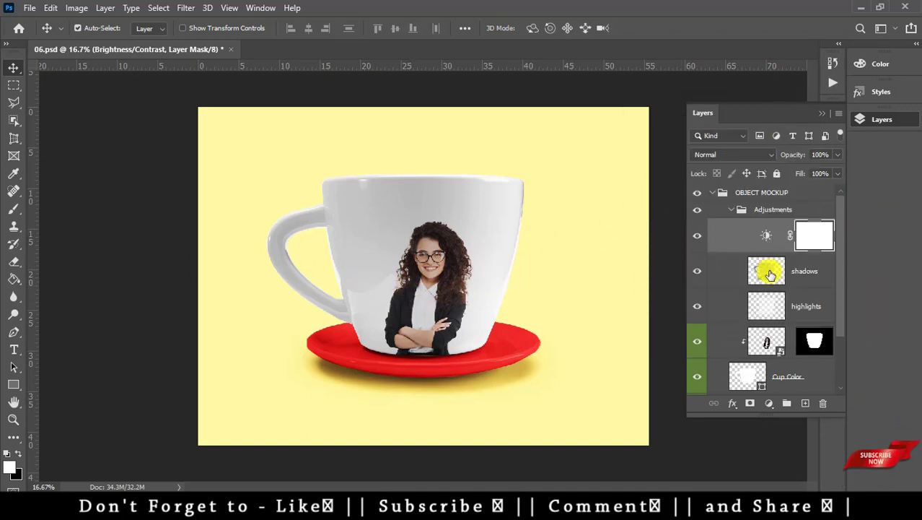
- Select the Cup Color layer in the 06.psd Layers panel
scroll(734, 221, "down", 2)
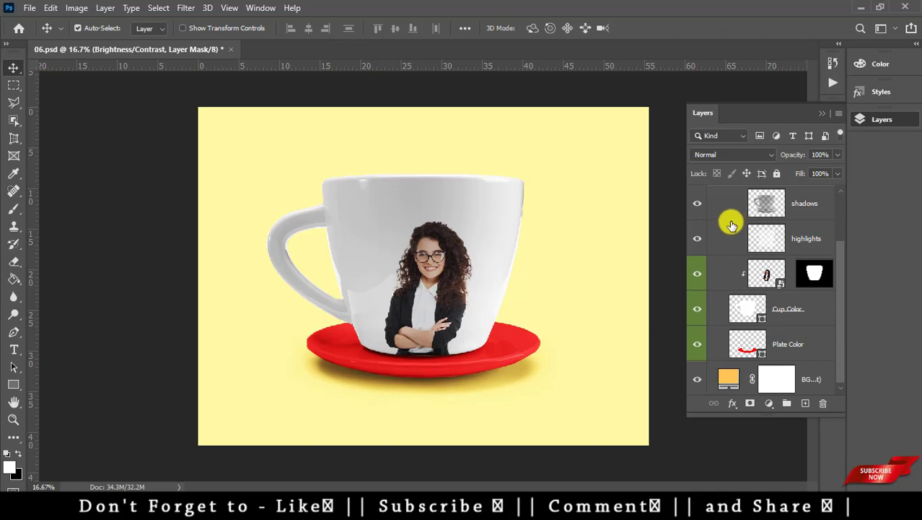
scroll(732, 238, "up", 1)
scroll(734, 249, "up", 1)
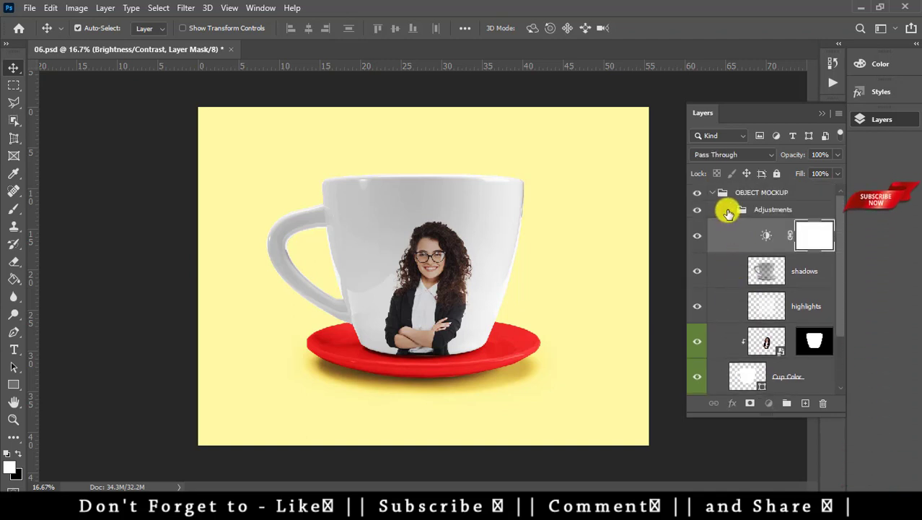
left_click(729, 212)
scroll(756, 294, "down", 1)
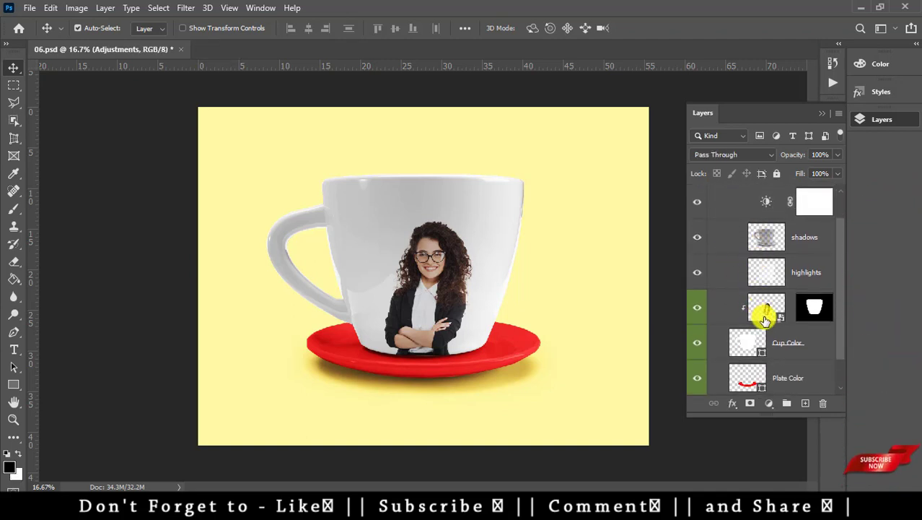
scroll(765, 318, "down", 1)
left_click(770, 311)
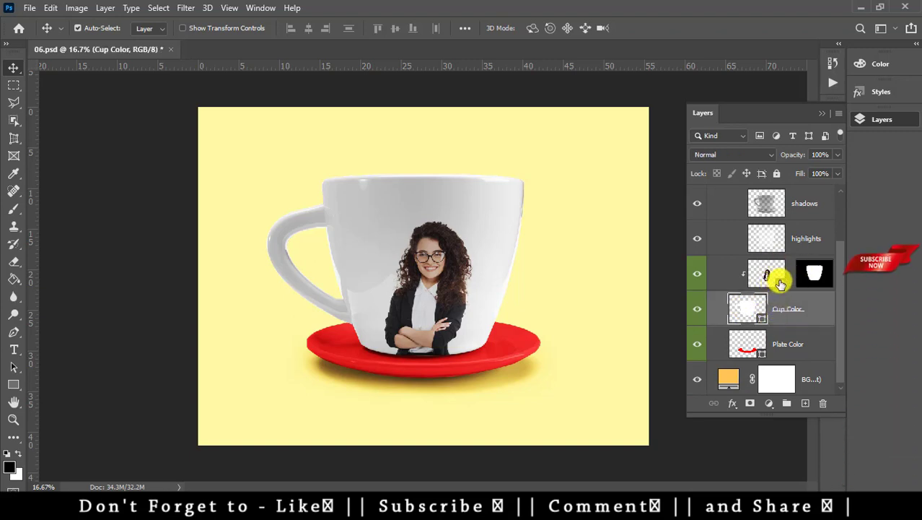
- Reopen Your Design.psb, show its white background layer, and return to 06.psd
double_click(772, 285)
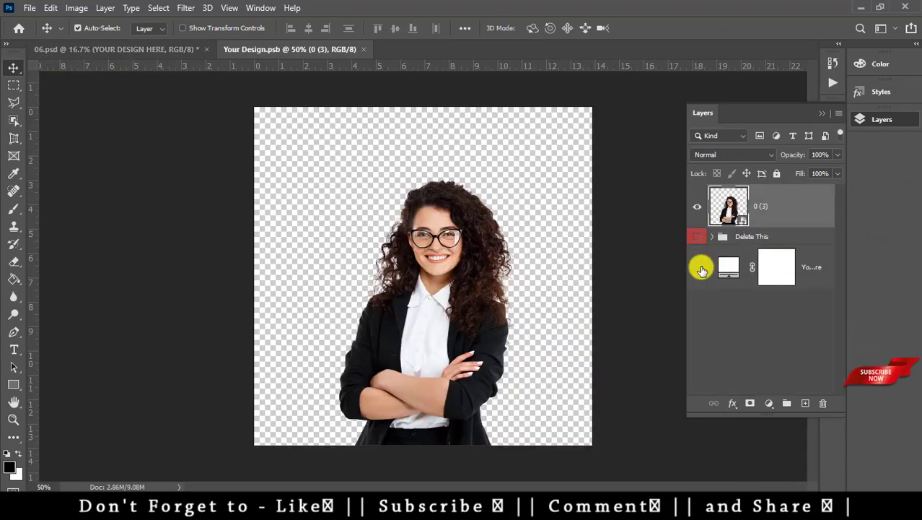
left_click(697, 267)
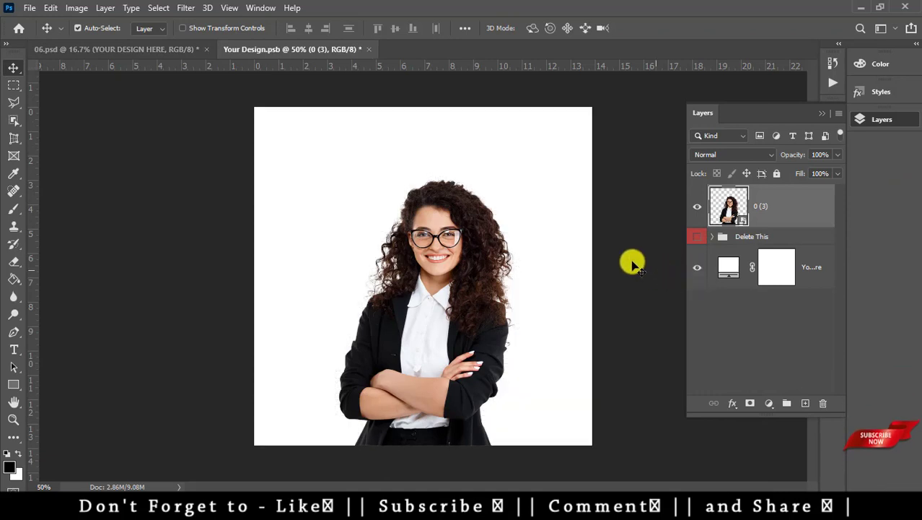
left_click(186, 49)
scroll(776, 358, "down", 1)
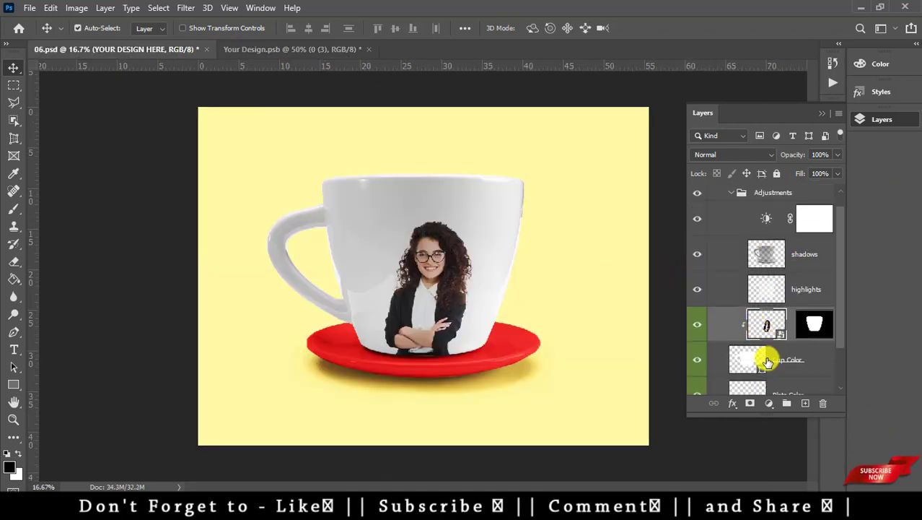
- Recolour the Cup Color fill dark red, then change it to green
double_click(758, 361)
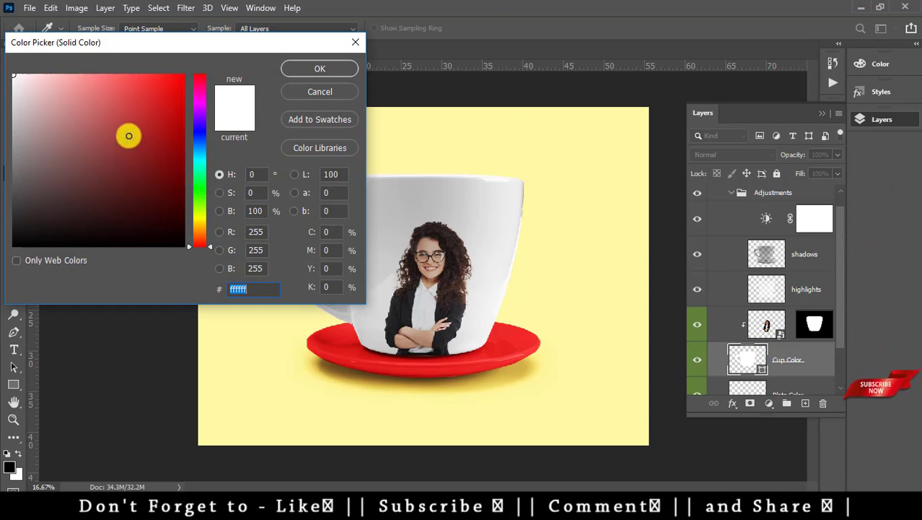
mouse_move(127, 134)
left_mouse_down()
mouse_move(134, 143)
mouse_move(153, 116)
left_mouse_up()
left_click(320, 68)
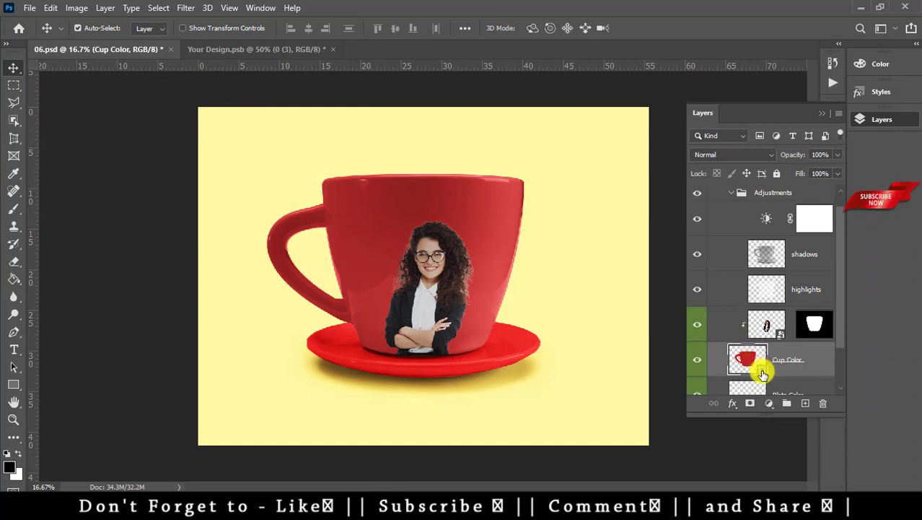
double_click(763, 373)
mouse_move(196, 132)
left_mouse_down()
mouse_move(214, 251)
mouse_move(214, 223)
mouse_move(202, 211)
left_mouse_up()
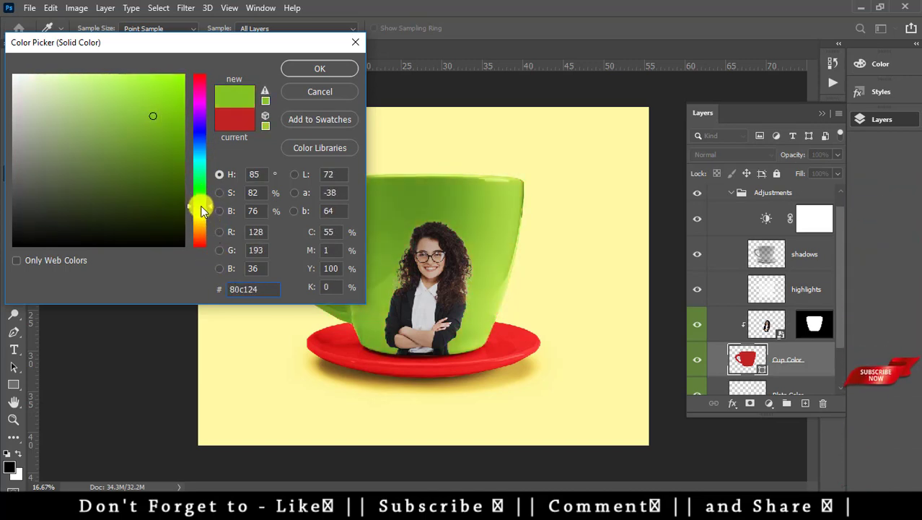
left_click(324, 69)
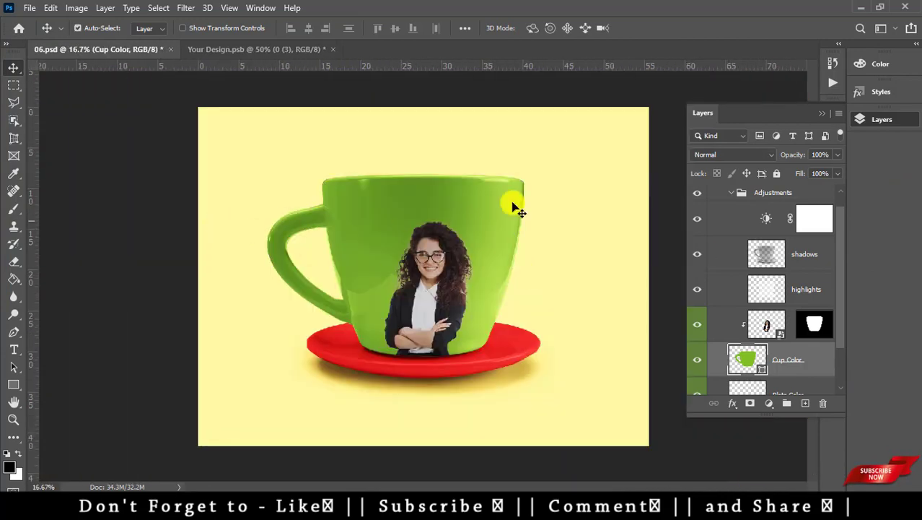
- Close 06.psd and Your Design.psb without saving changes
key("ctrl+w")
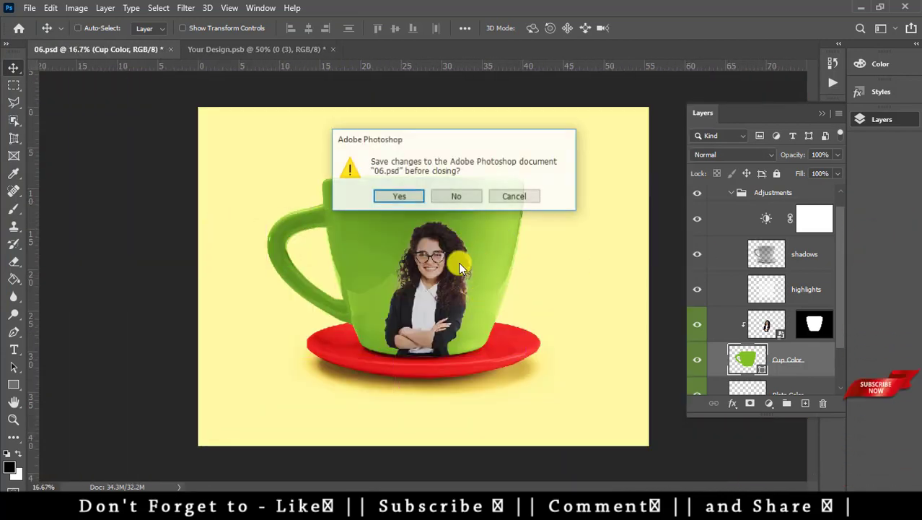
left_click(456, 195)
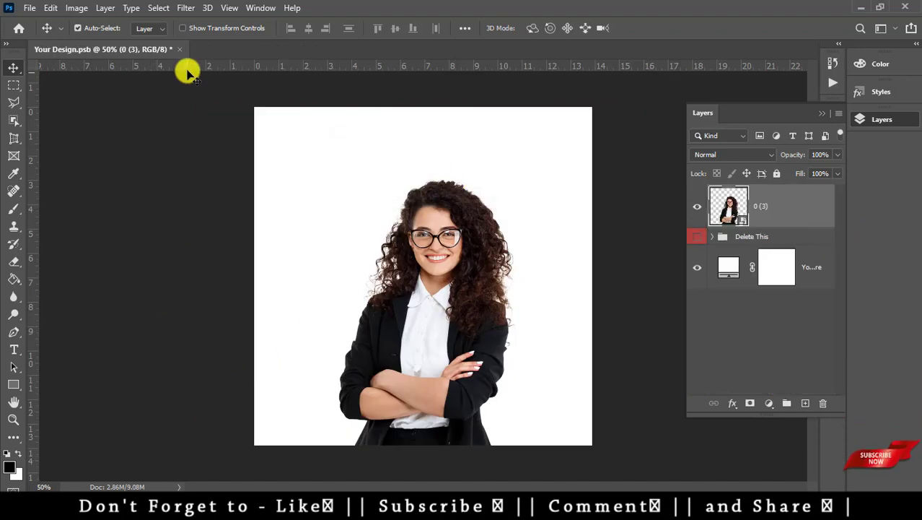
left_click(179, 49)
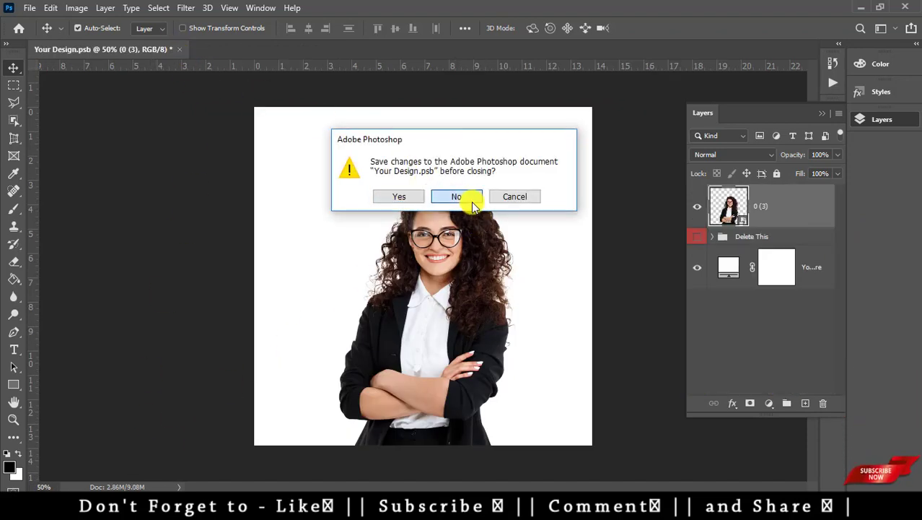
left_click(472, 205)
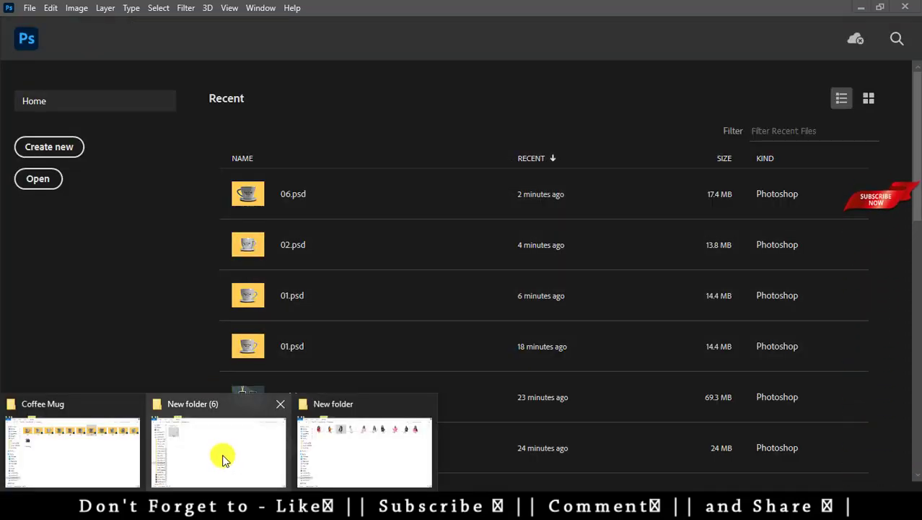
- Preview mockup 10 in Picasa, flipping to 09 and back, then open 10.psd in Photoshop
left_click(87, 445)
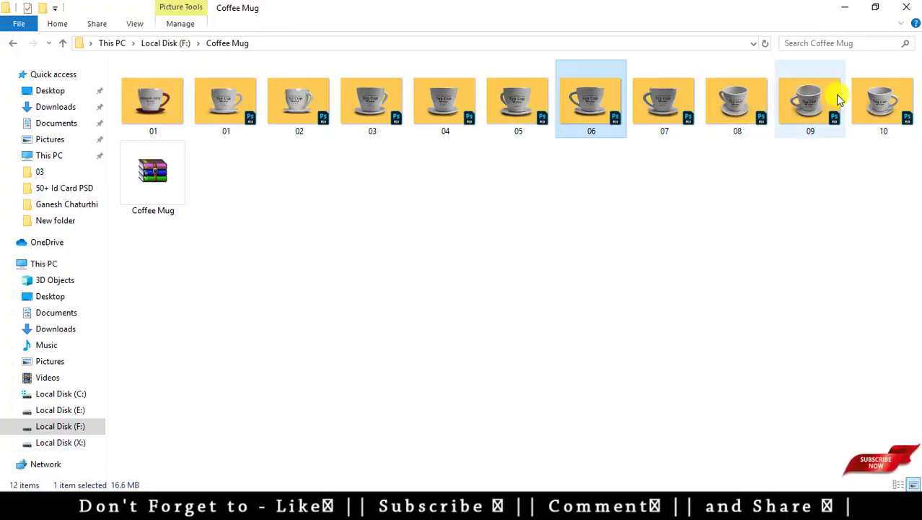
double_click(881, 95)
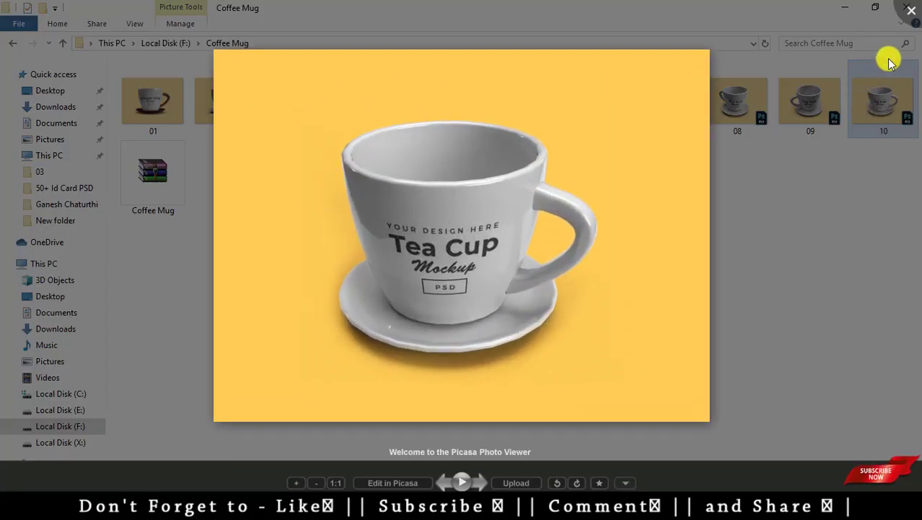
key("Left")
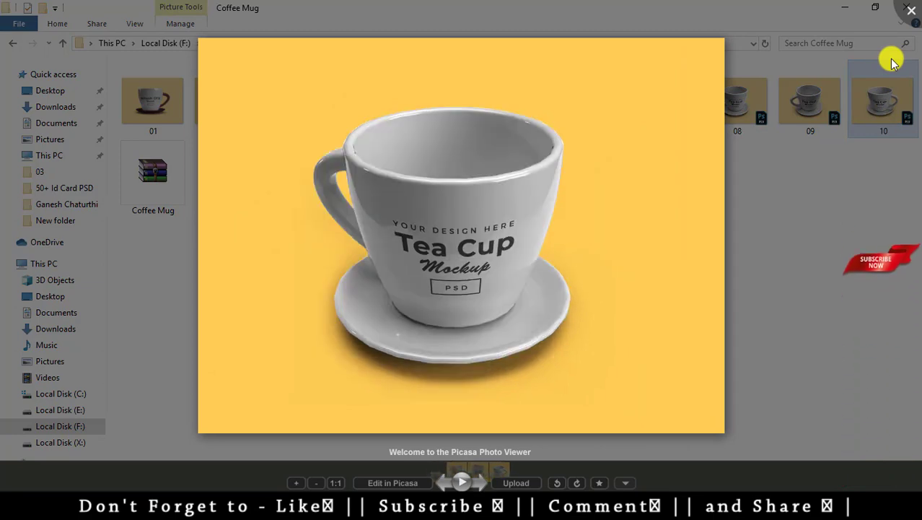
key("Right")
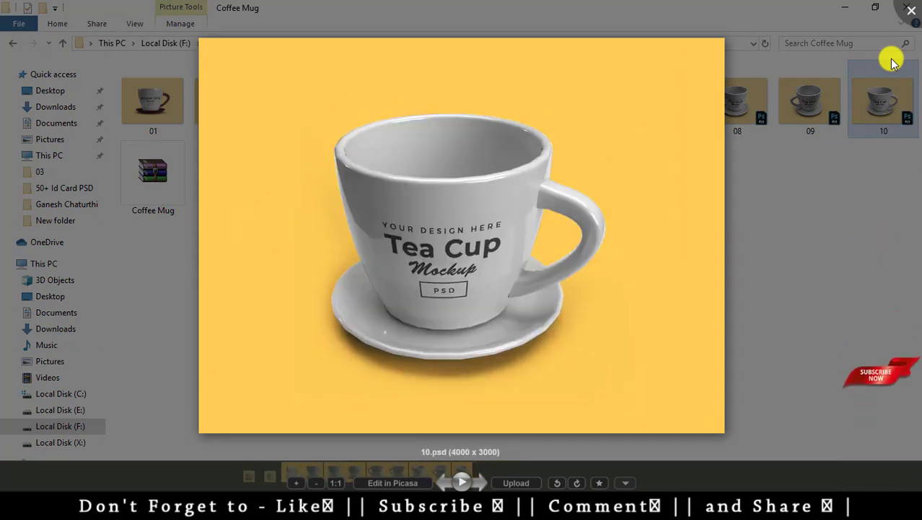
key("F11")
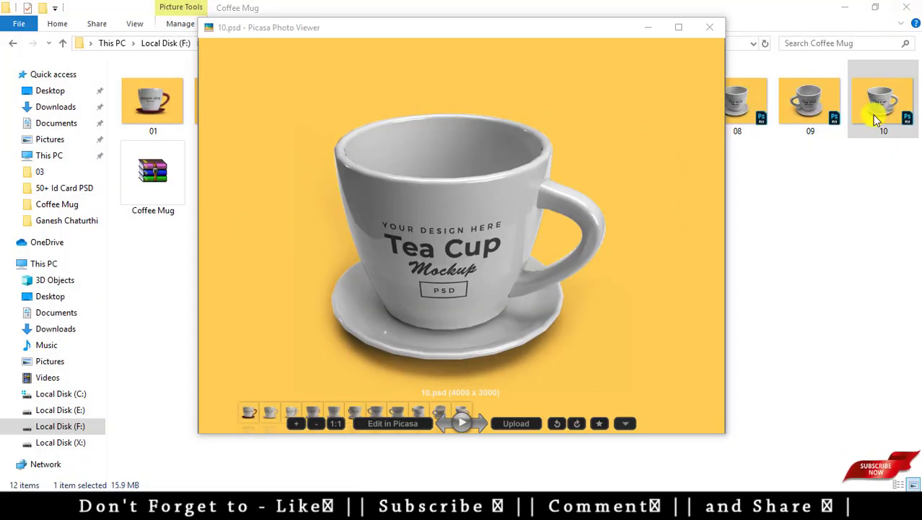
left_click(711, 29)
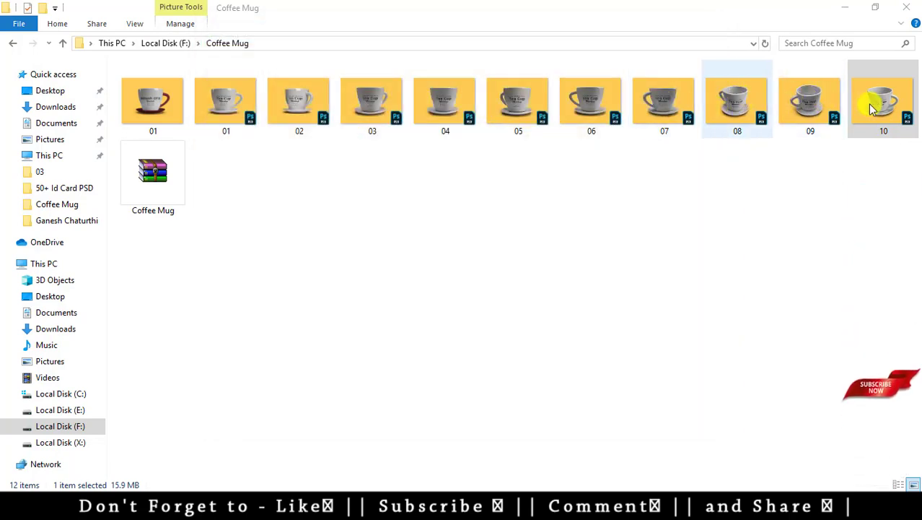
mouse_move(871, 108)
left_mouse_down()
mouse_move(243, 483)
mouse_move(329, 289)
left_mouse_up()
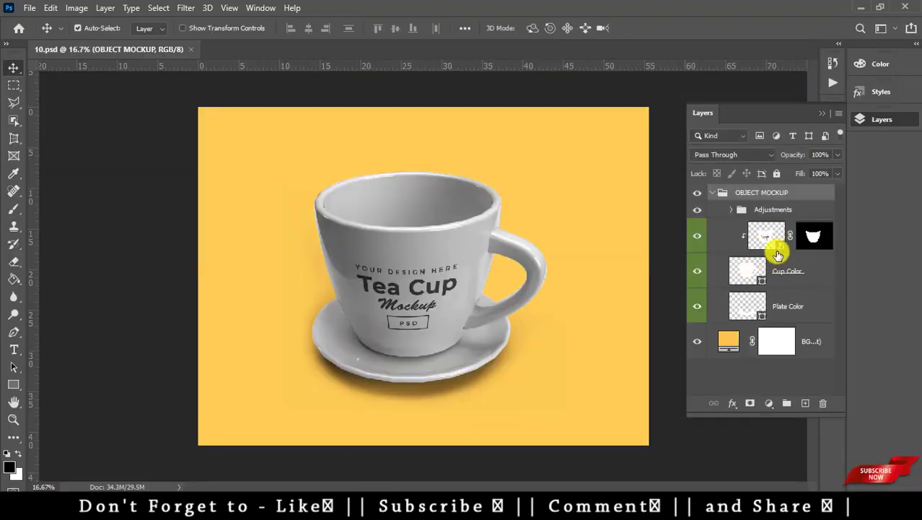
- Open the cup's Your Design.psb artwork, update its text layers, and hide the YOUR DESIGN line
double_click(780, 249)
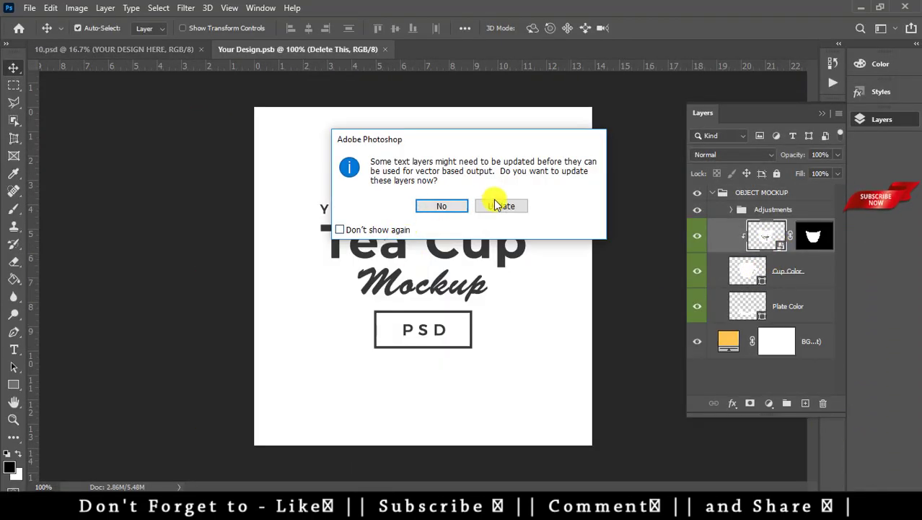
left_click(505, 208)
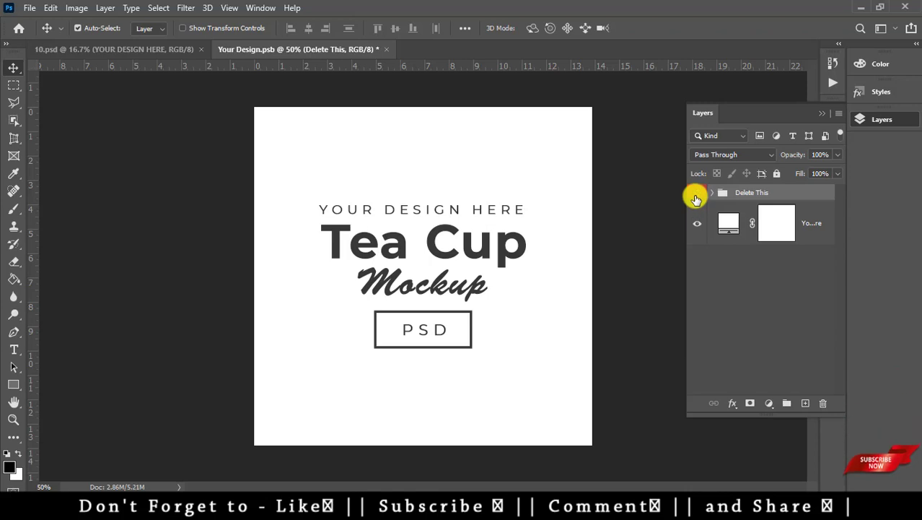
left_click(697, 194)
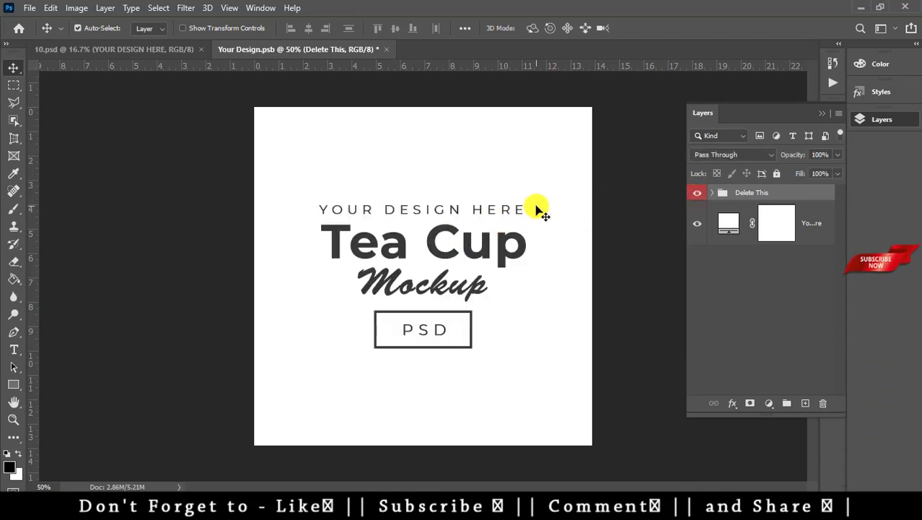
key("t")
left_click(524, 210)
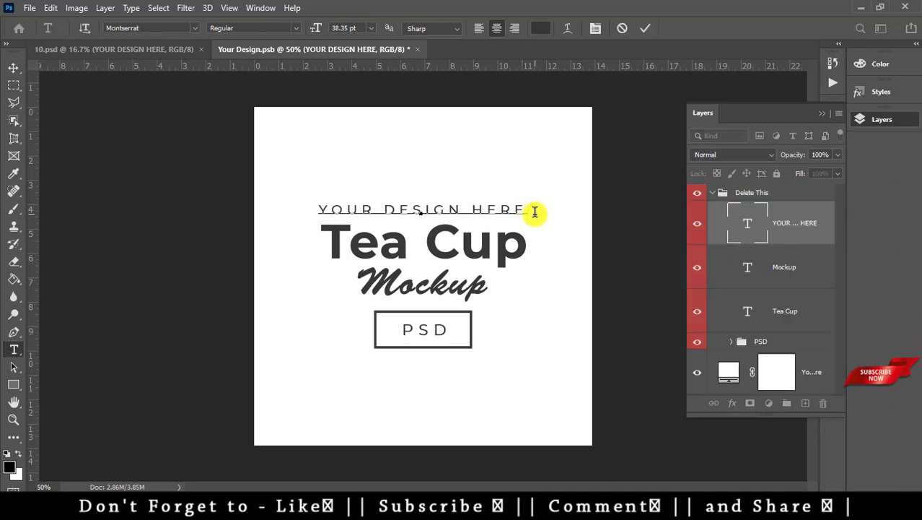
key("BackSpace")
key("BackSpace")
key("BackSpace")
key("BackSpace")
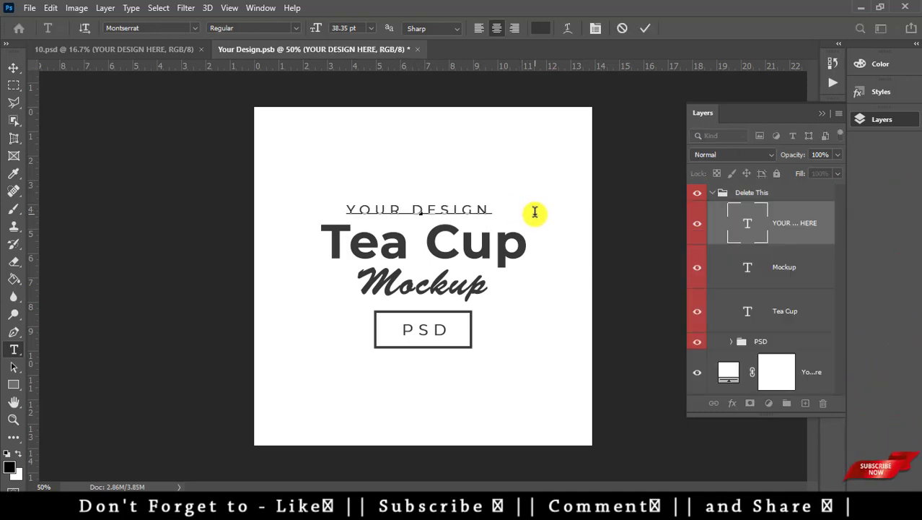
left_click(698, 224)
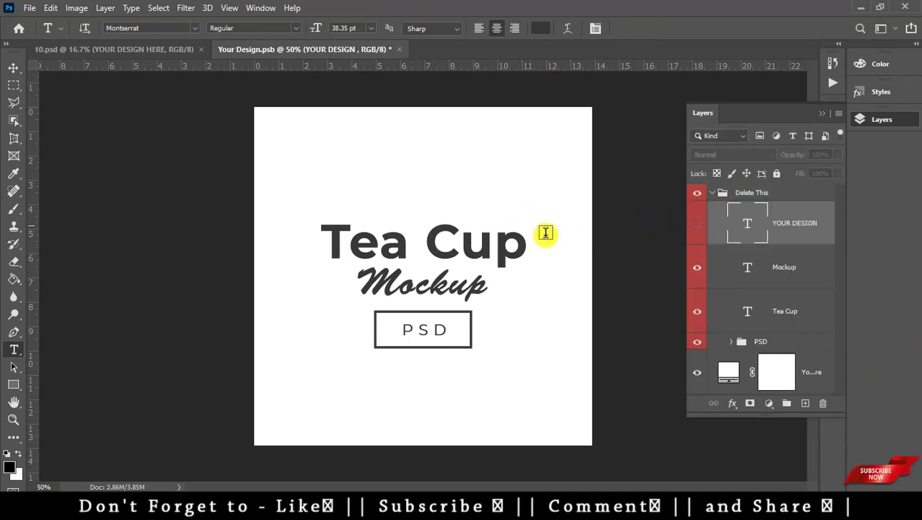
- Replace the Tea Cup heading with 'Nitesh GFX'
left_click(531, 246)
key("BackSpace")
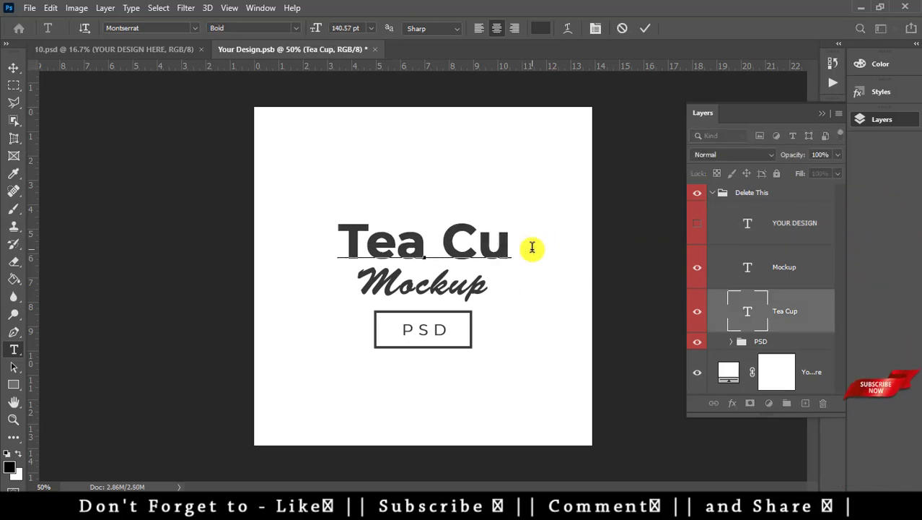
key("BackSpace")
key("BackSpace")
key("BackSpace")
type("Nite")
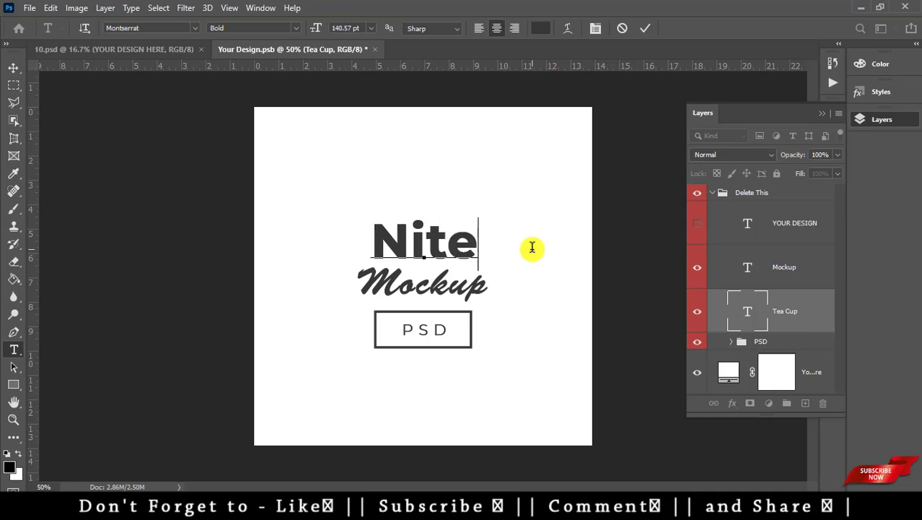
type("sh")
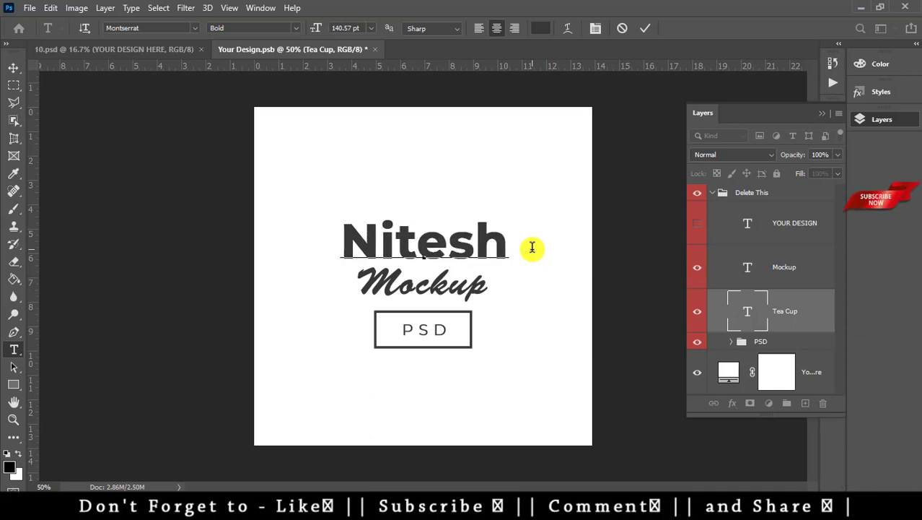
type("GFX")
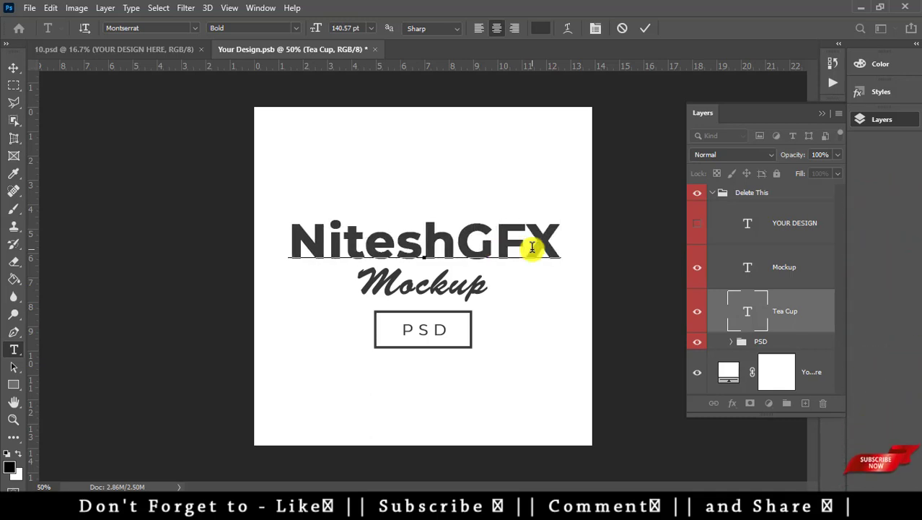
key("Left")
key("Left")
key("Left")
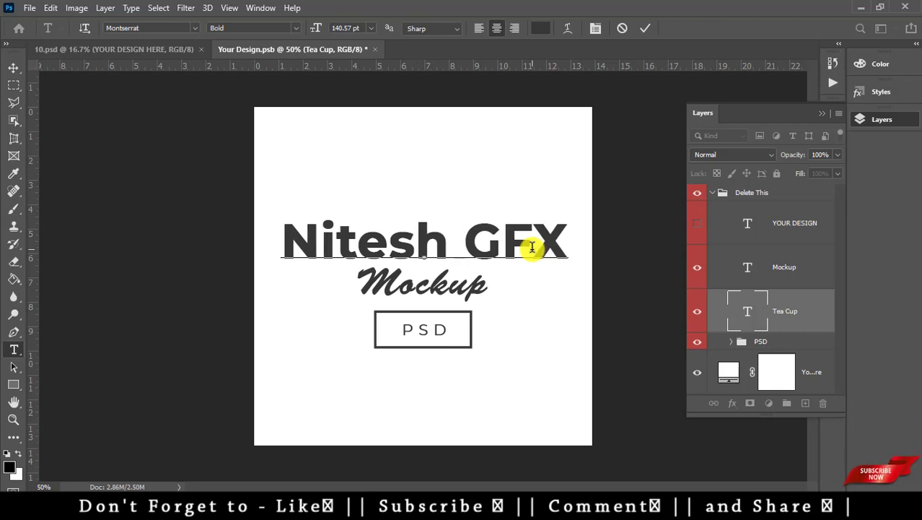
key("ctrl+Return")
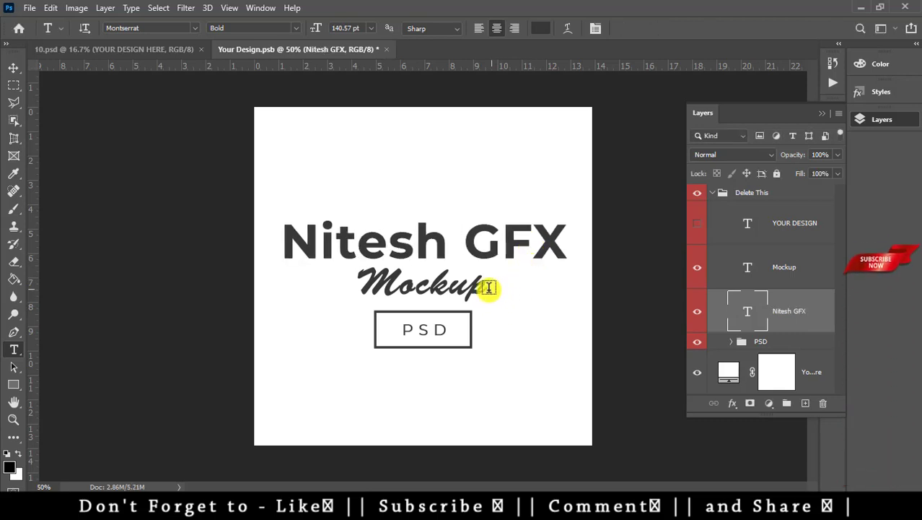
- Change the Mockup script line to 'Youtube'
left_click(482, 286)
key("BackSpace")
key("BackSpace")
key("BackSpace")
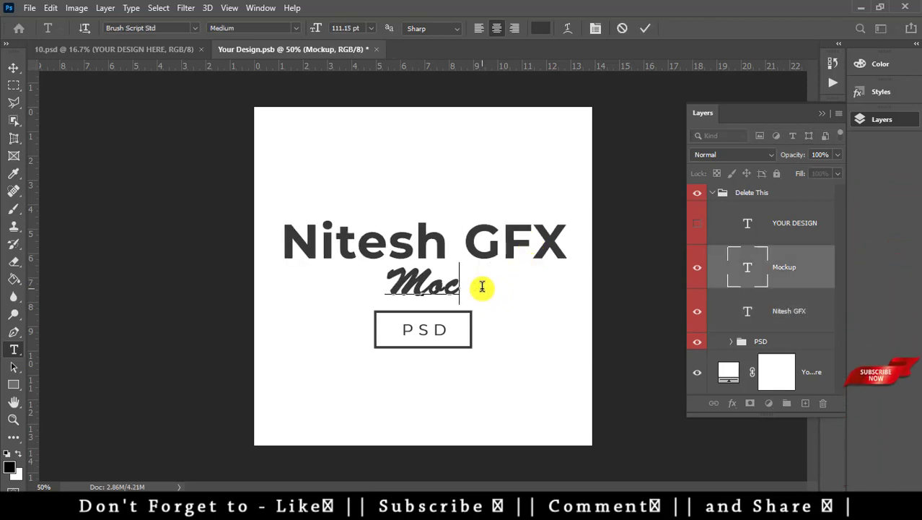
key("BackSpace")
key("BackSpace")
key("BackSpace")
type("Yo")
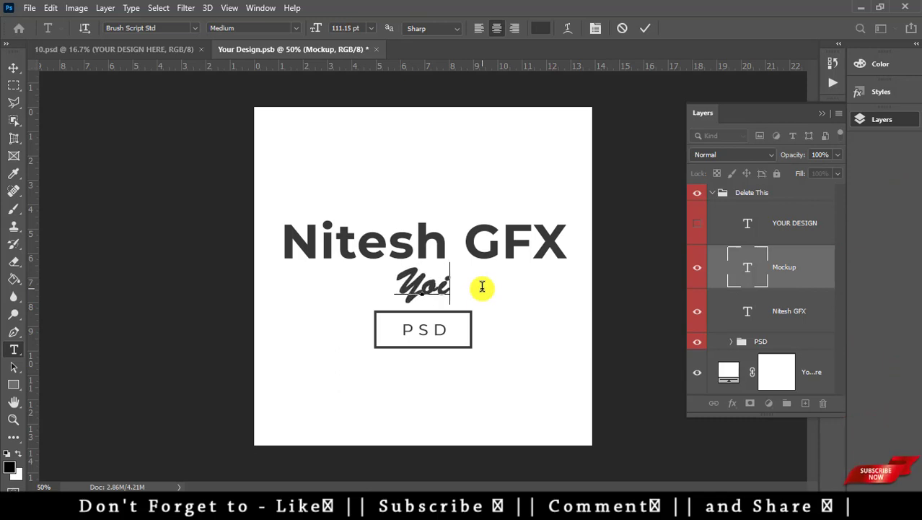
type("ut")
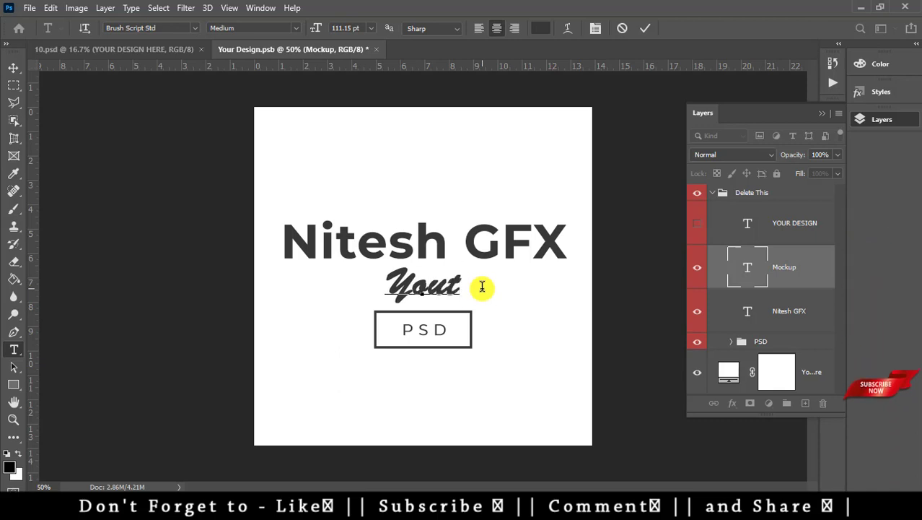
type("ube")
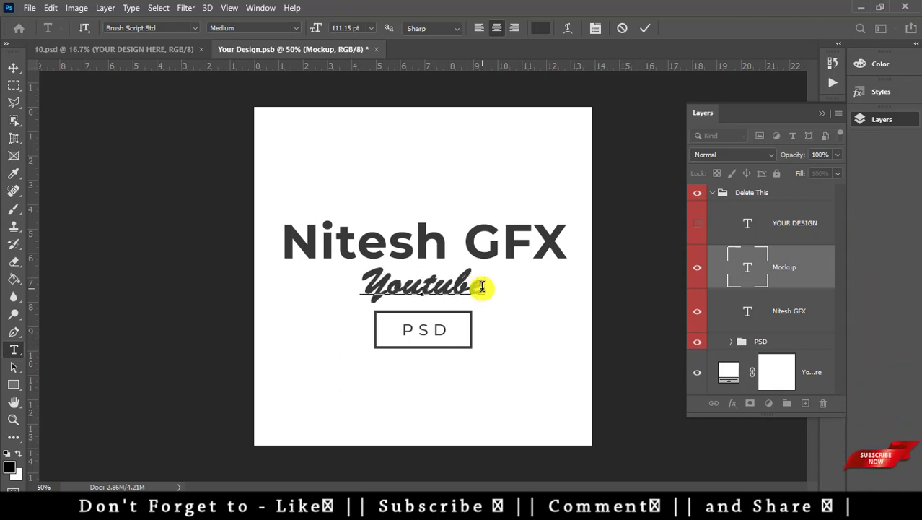
key("ctrl+Return")
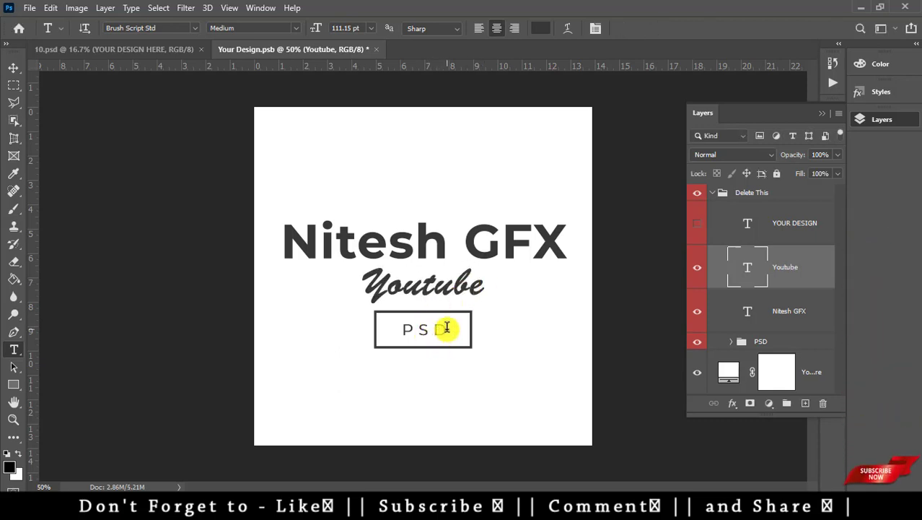
- Change the boxed PSD word to 'Channel', narrow it to fit the box, and close the design
left_click(447, 327)
type("P")
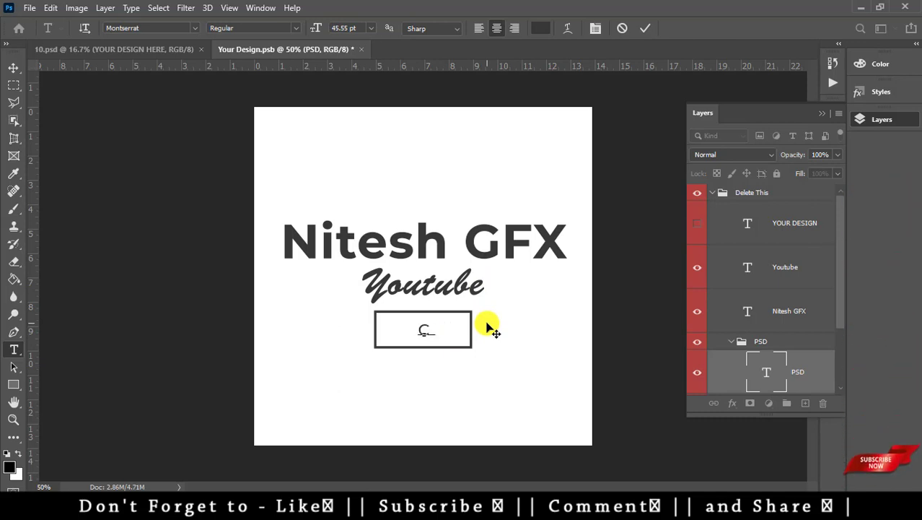
type("hanne")
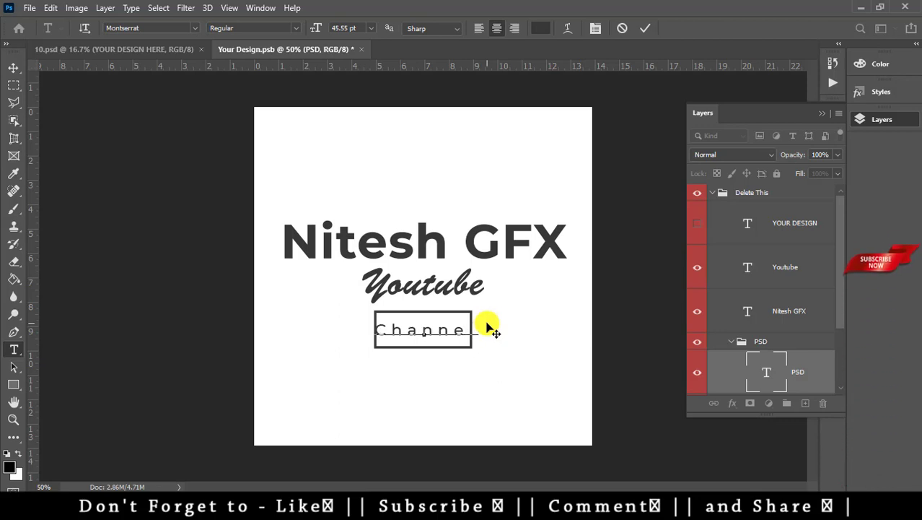
key("ctrl+Return")
key("ctrl+t")
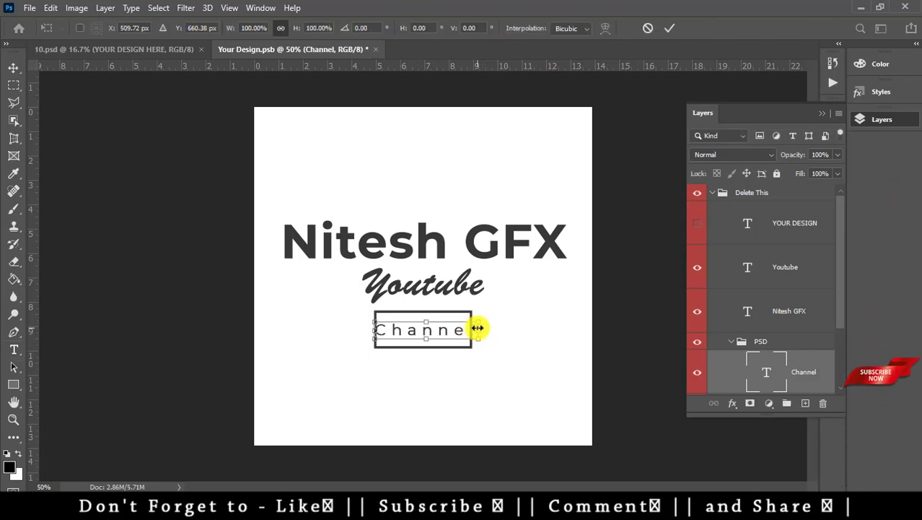
left_click_drag(476, 327, 473, 328)
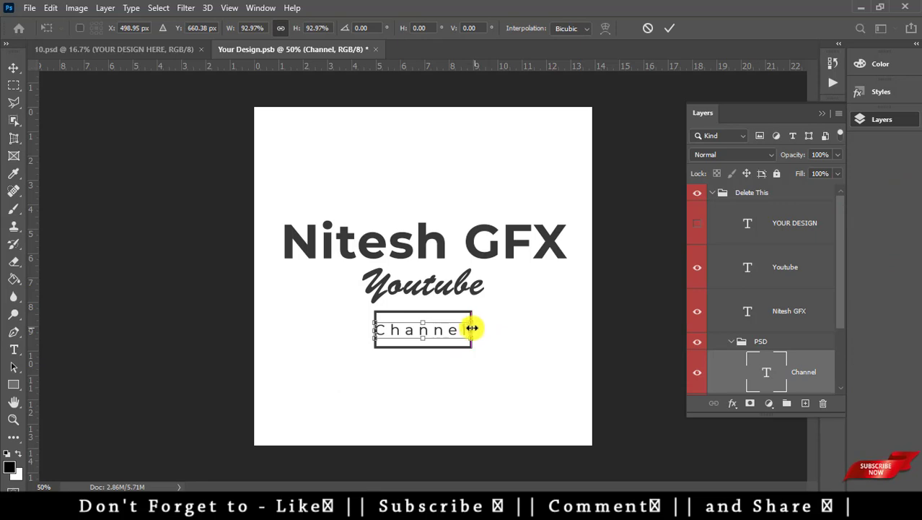
key("Return")
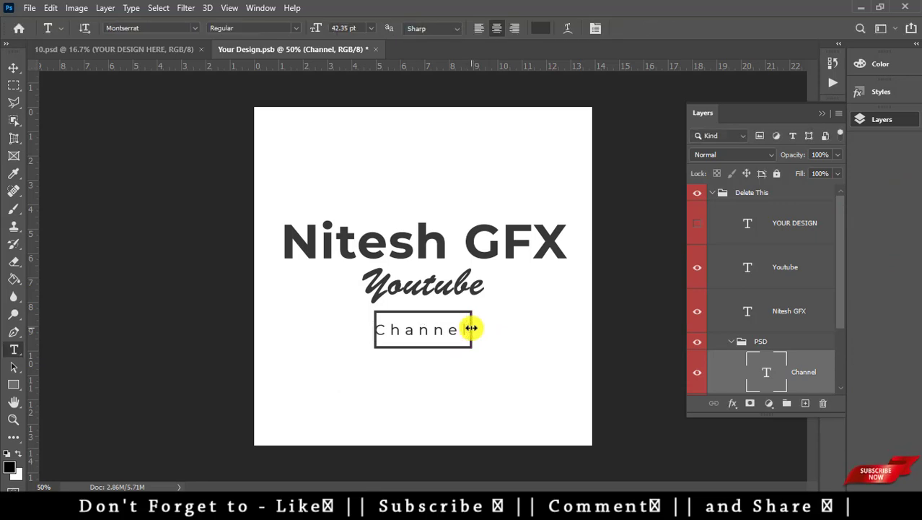
key("v")
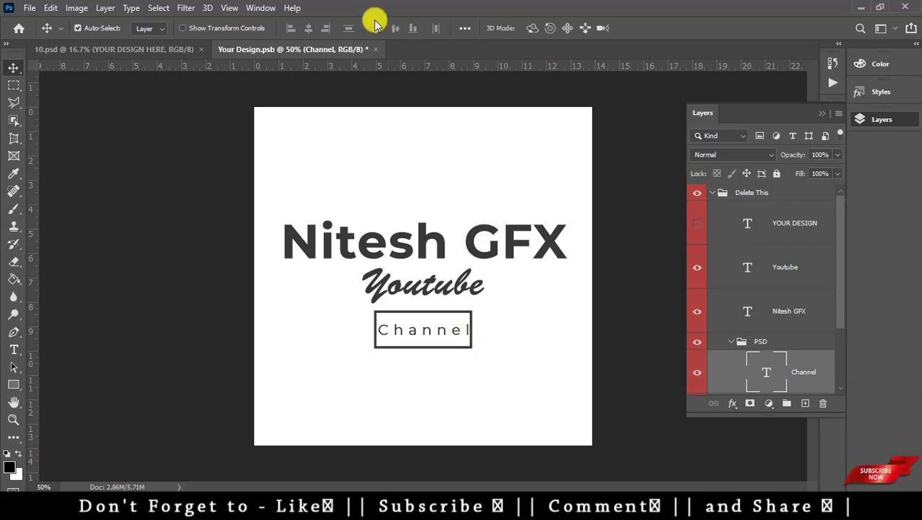
left_click(372, 49)
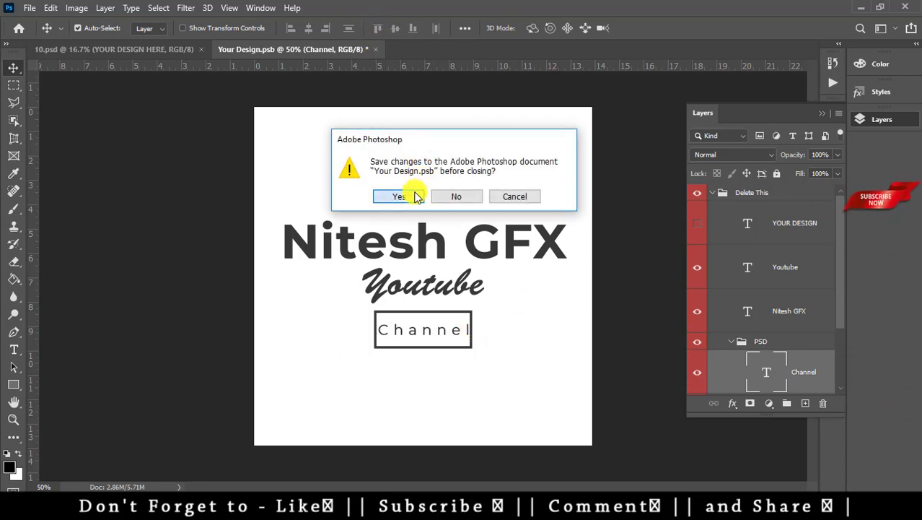
- Save the edited Your Design.psb back into the 10.psd mockup
left_click(413, 193)
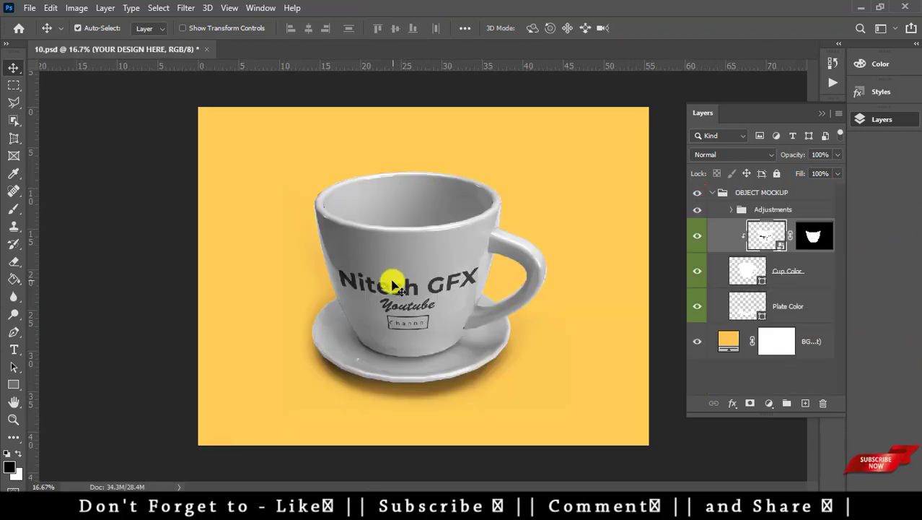
key("ctrl+plus")
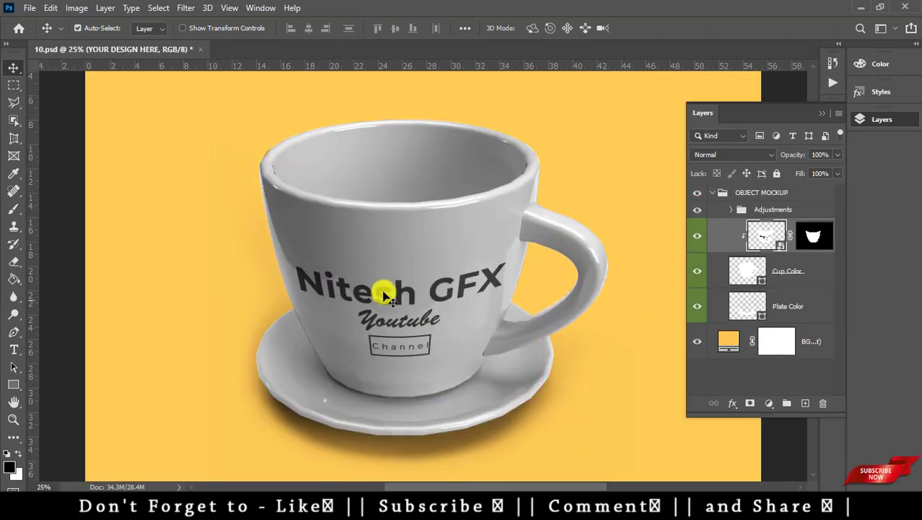
scroll(368, 292, "down", 1)
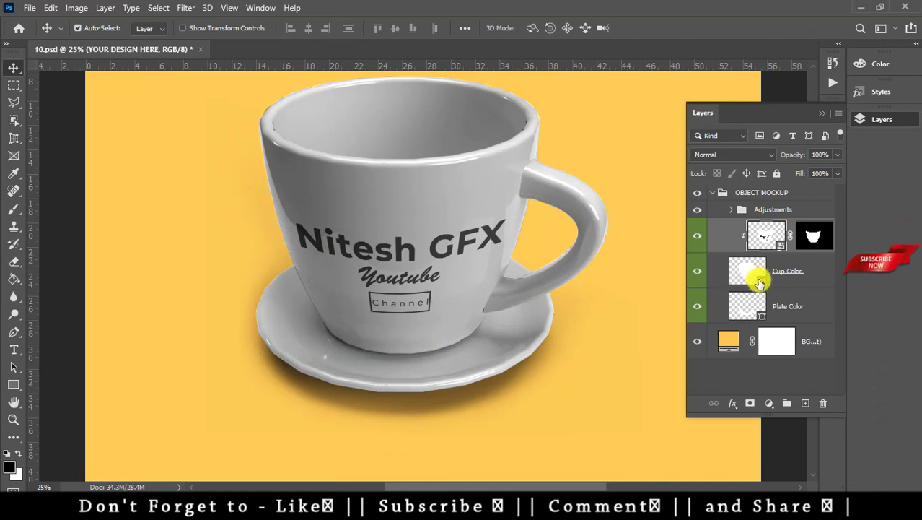
- Set the Cup Color fill to black 000000 and pick orange ed4300 for the saucer
double_click(757, 273)
mouse_move(186, 209)
left_mouse_down()
mouse_move(150, 238)
mouse_move(126, 206)
mouse_move(122, 237)
mouse_move(147, 253)
left_mouse_up()
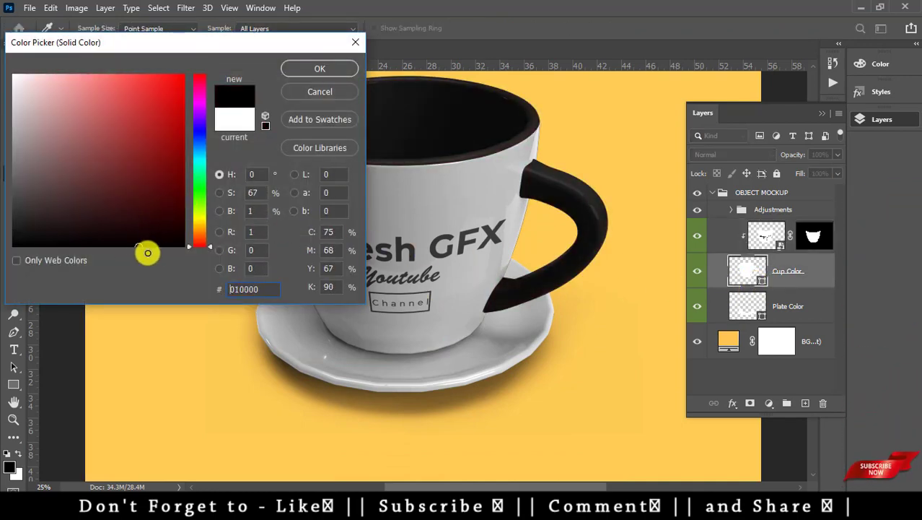
left_click(321, 69)
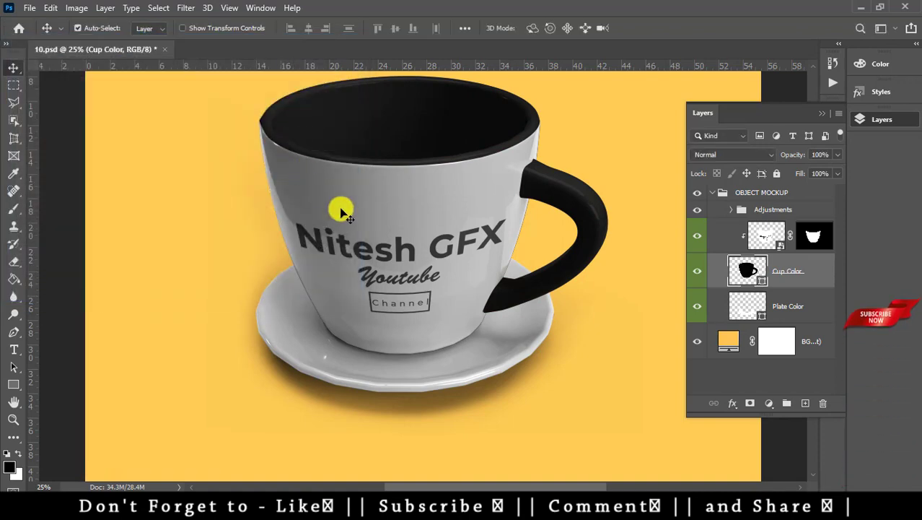
double_click(757, 311)
mouse_move(96, 221)
left_mouse_down()
mouse_move(119, 198)
mouse_move(104, 154)
mouse_move(121, 84)
mouse_move(65, 67)
mouse_move(193, 86)
mouse_move(221, 227)
mouse_move(214, 244)
left_mouse_up()
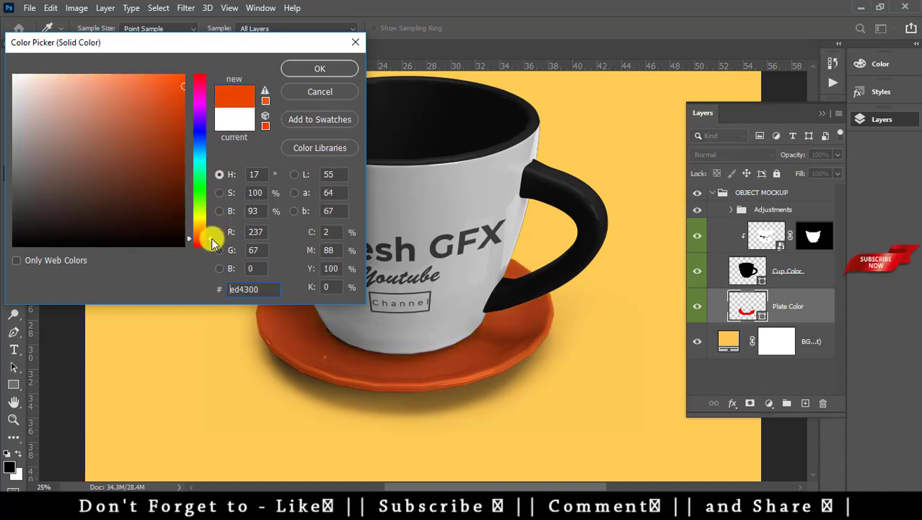
- Apply the orange saucer colour, save a JPEG copy named 10, and close 10.psd unsaved
left_click(308, 67)
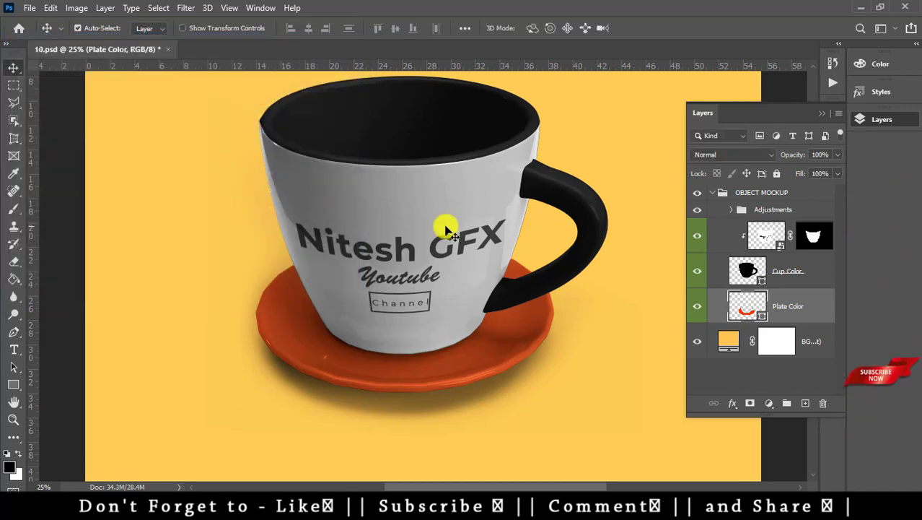
left_click(822, 113)
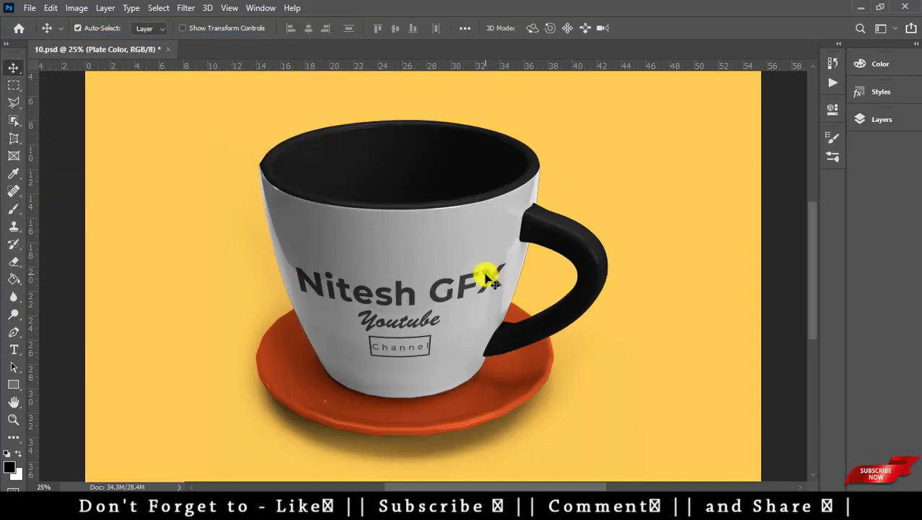
key("ctrl+shift+s")
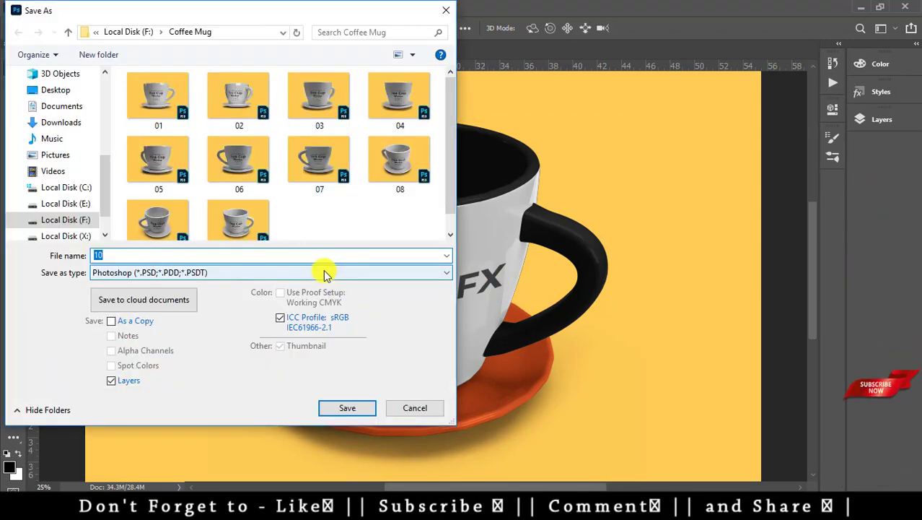
left_click(324, 273)
left_click(196, 380)
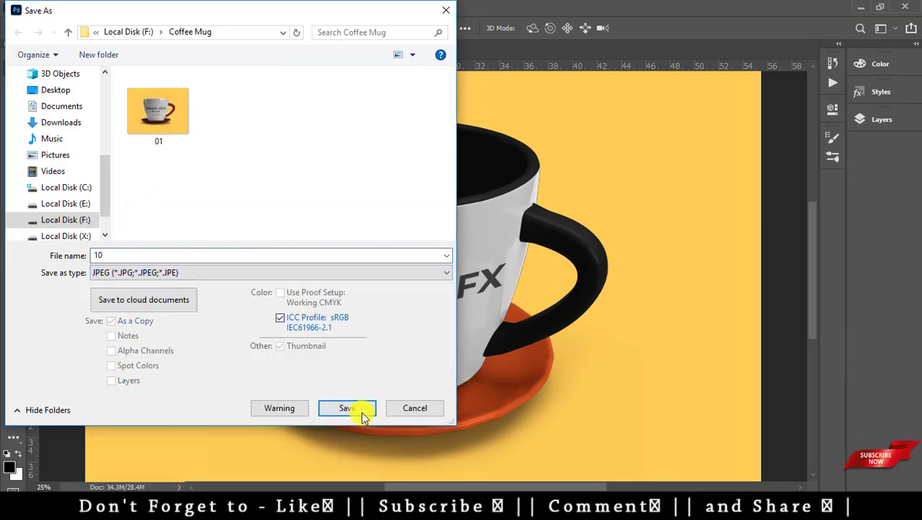
left_click(356, 409)
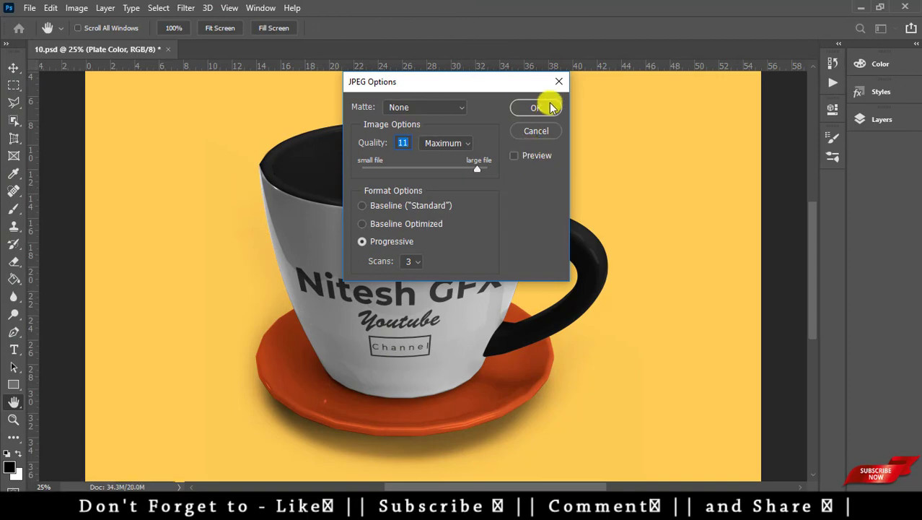
left_click(552, 108)
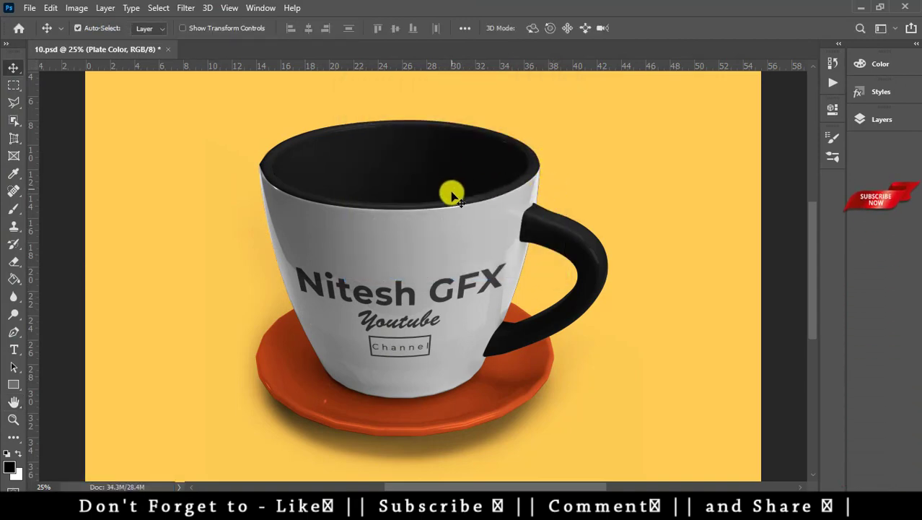
key("ctrl+w")
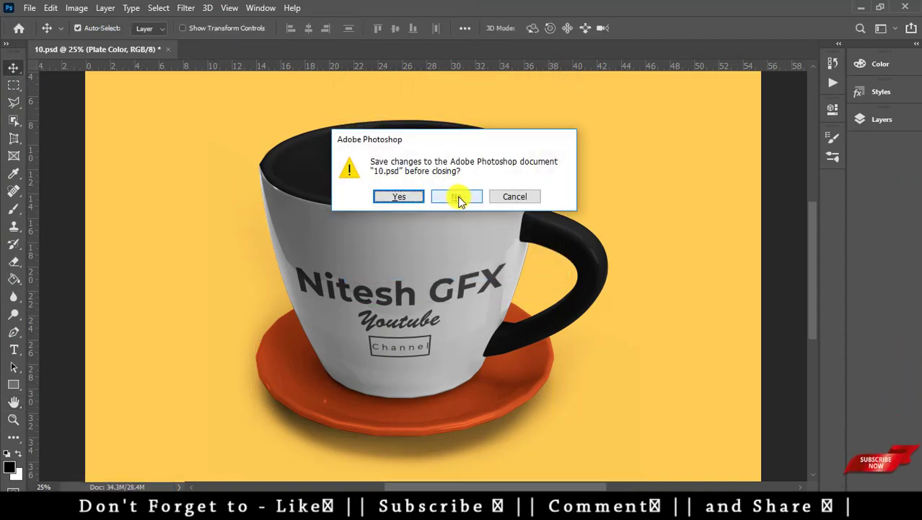
left_click(455, 196)
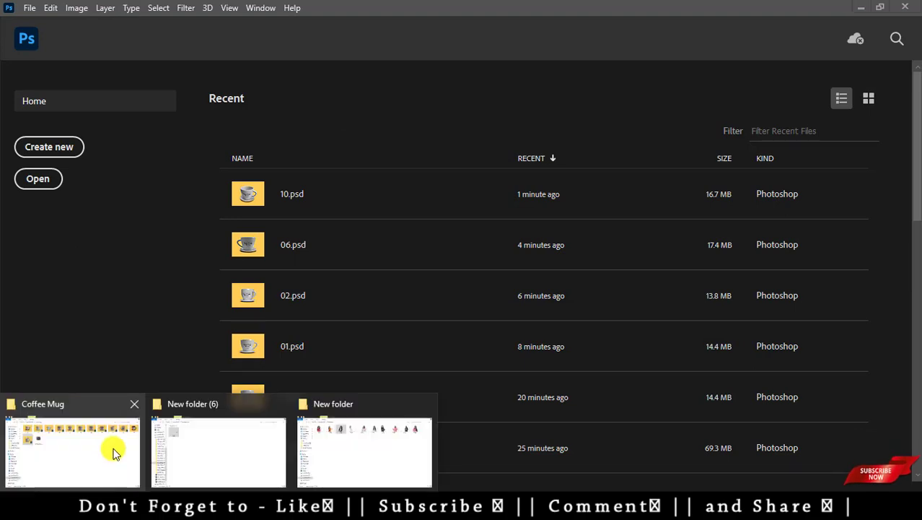
- Bring the Coffee Mug File Explorer window to the front from the taskbar
left_click(116, 449)
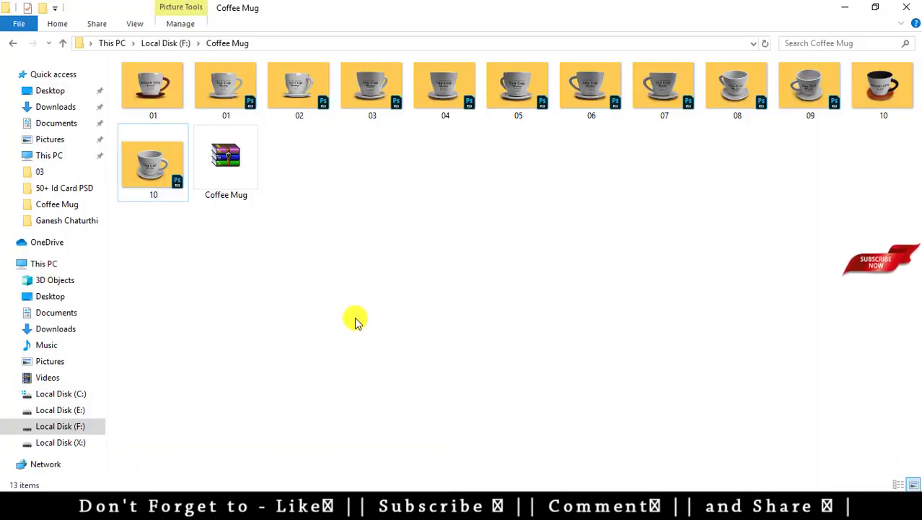